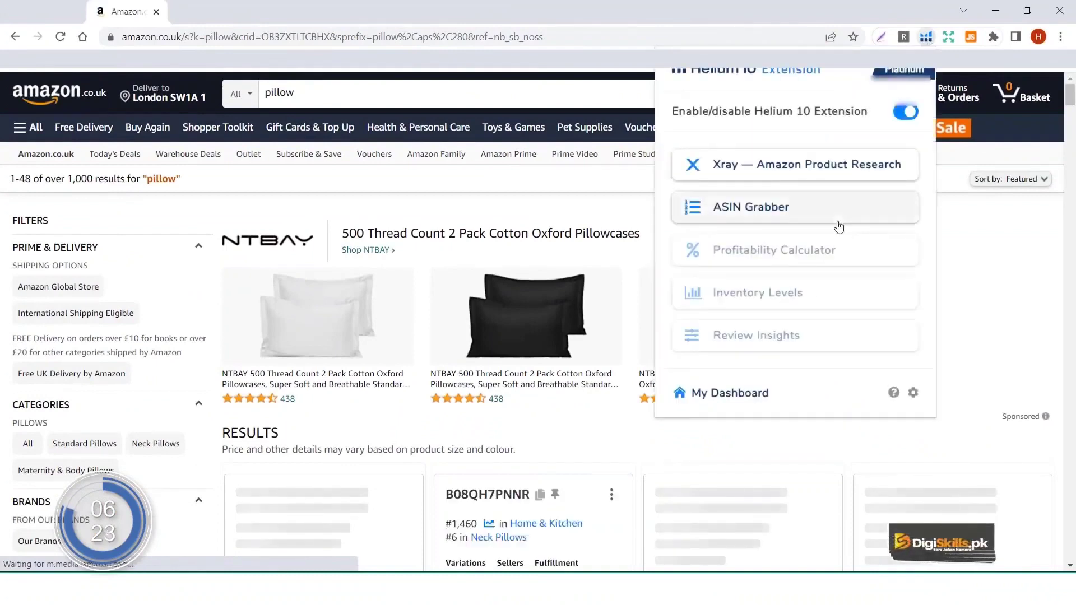
Step: Open the Magnet² keyword research tool from the Helium 10 dashboard
{"action": "left_click", "coordinate": [724, 393]}
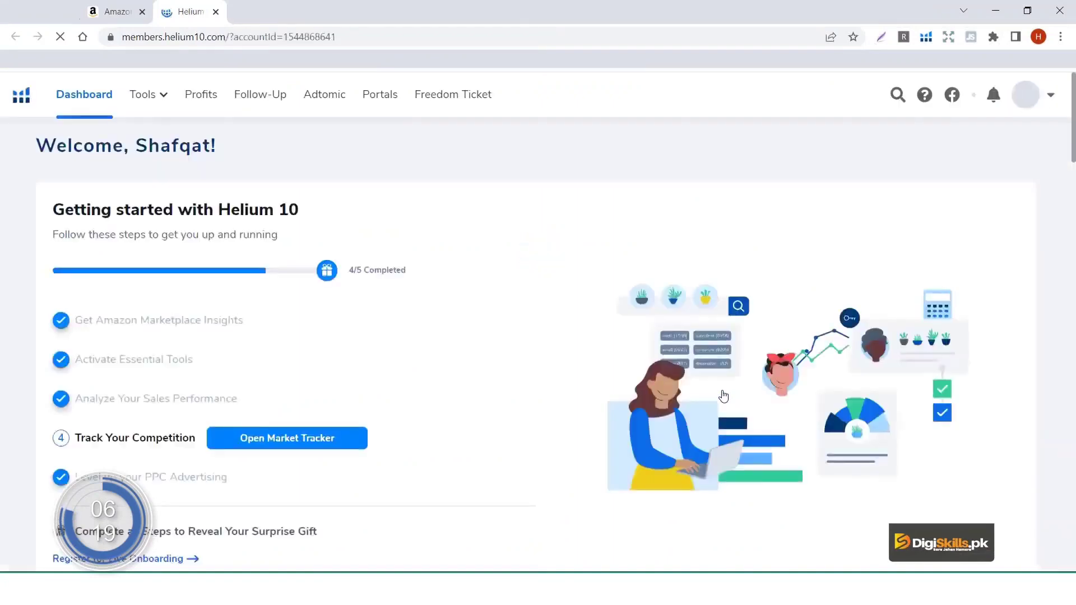
{"action": "scroll", "coordinate": [723, 396], "scroll_direction": "down", "scroll_amount": 15}
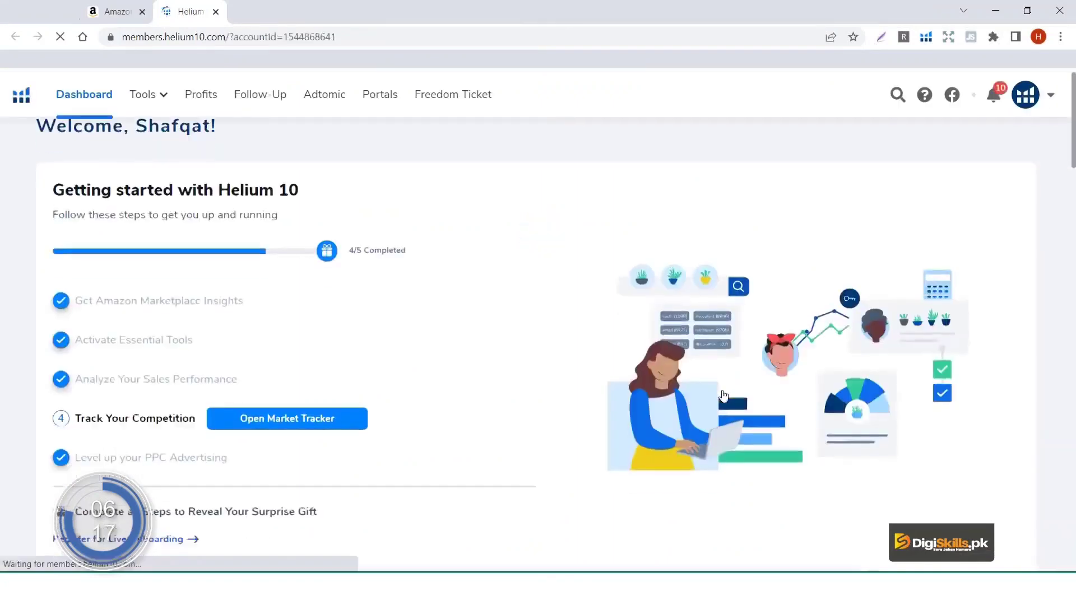
{"action": "scroll", "coordinate": [723, 396], "scroll_direction": "down", "scroll_amount": 4}
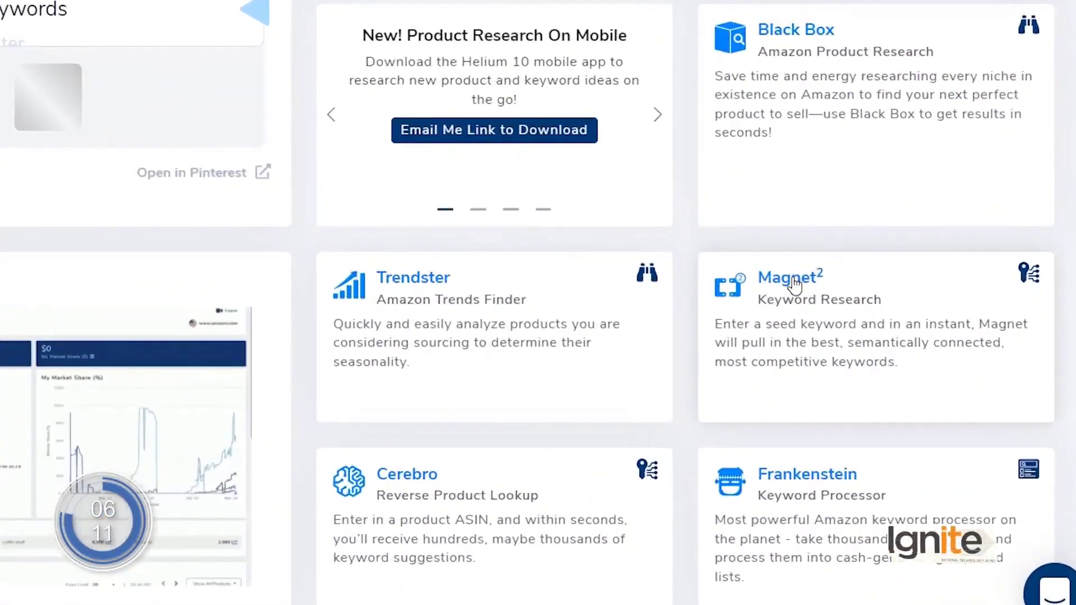
{"action": "left_click", "coordinate": [794, 284]}
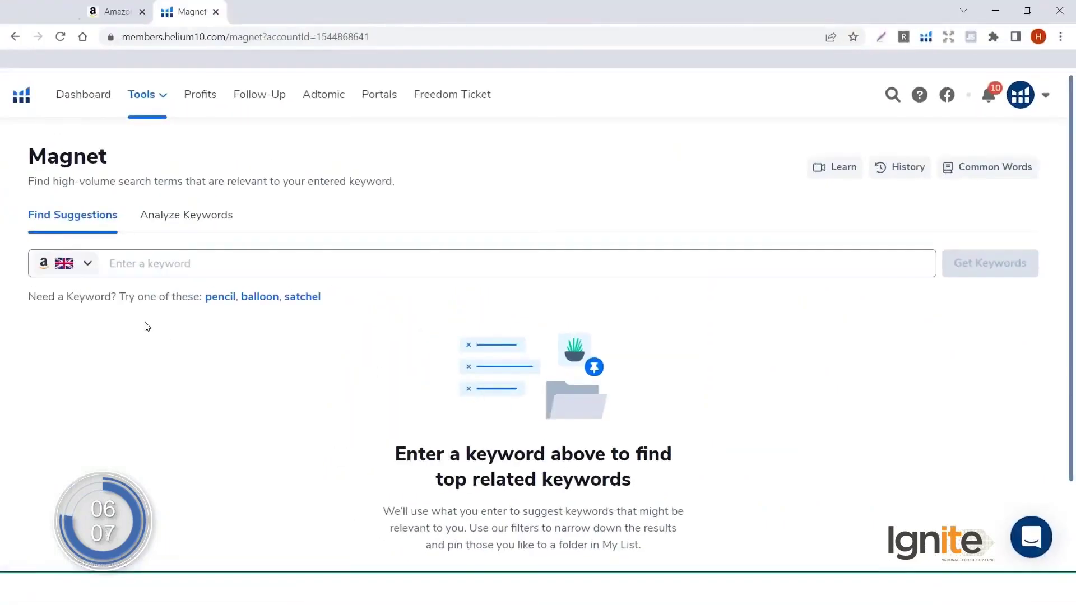
Step: Search Magnet for the keyword 'pillow' on the amazon.co.uk marketplace
{"action": "left_click", "coordinate": [227, 267]}
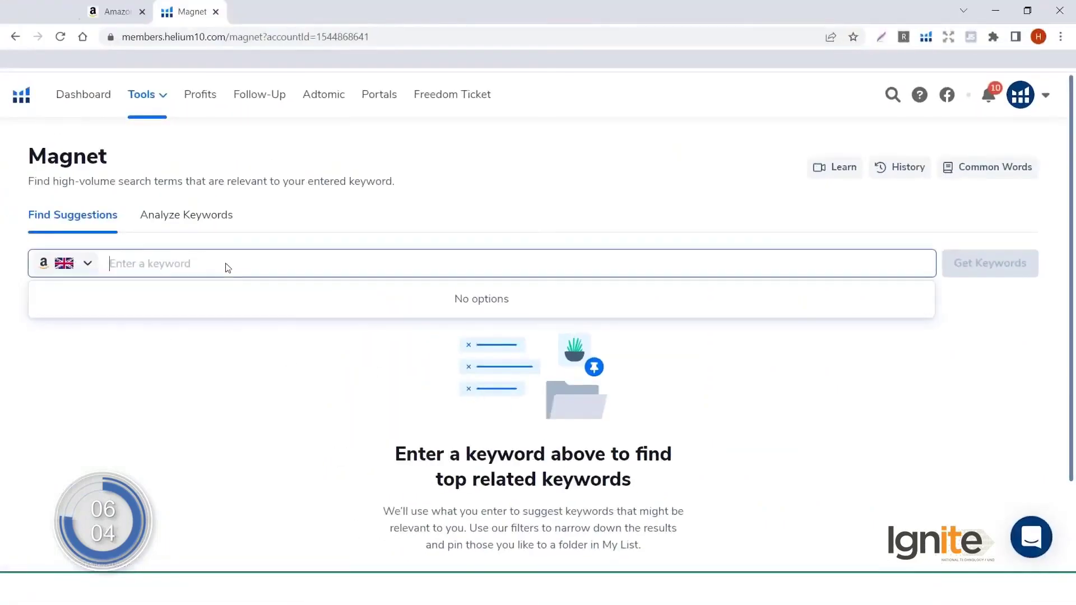
{"action": "left_click", "coordinate": [89, 261]}
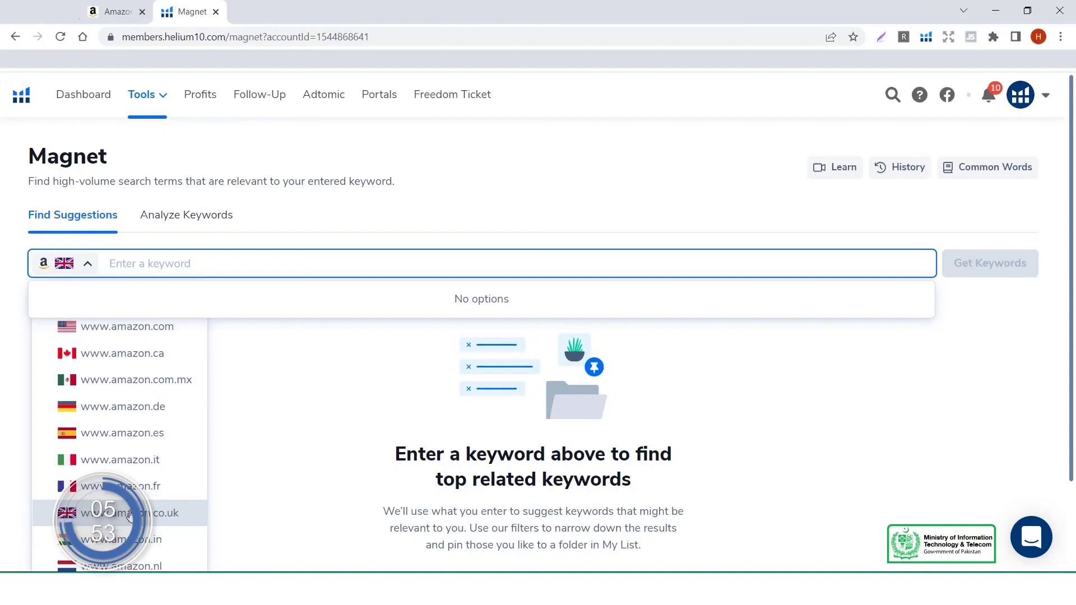
{"action": "left_click", "coordinate": [129, 514]}
{"action": "type", "text": "p"}
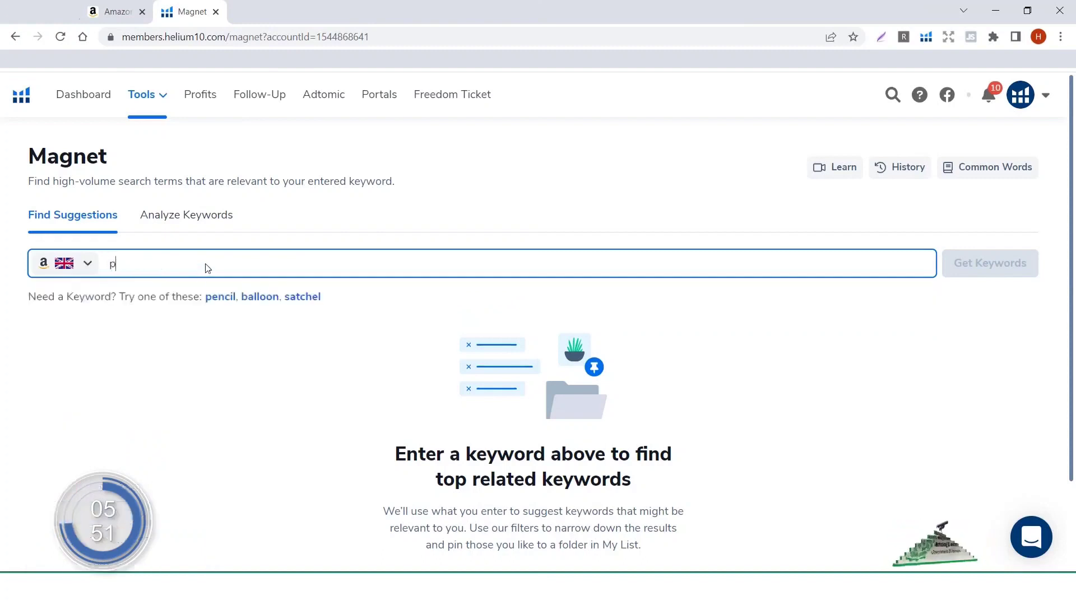
{"action": "type", "text": "illow"}
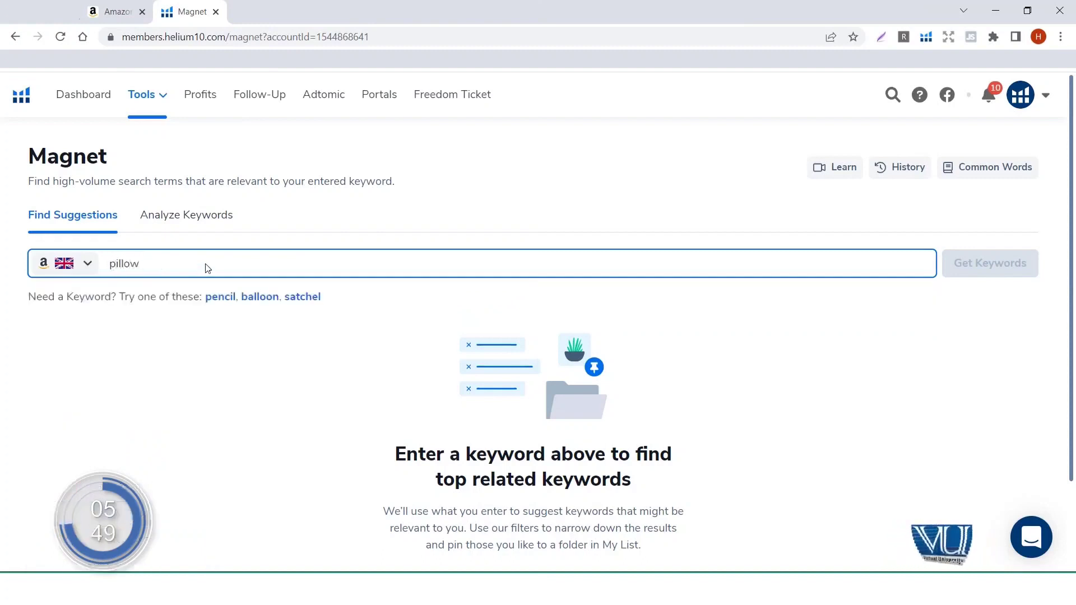
{"action": "key", "text": "Return"}
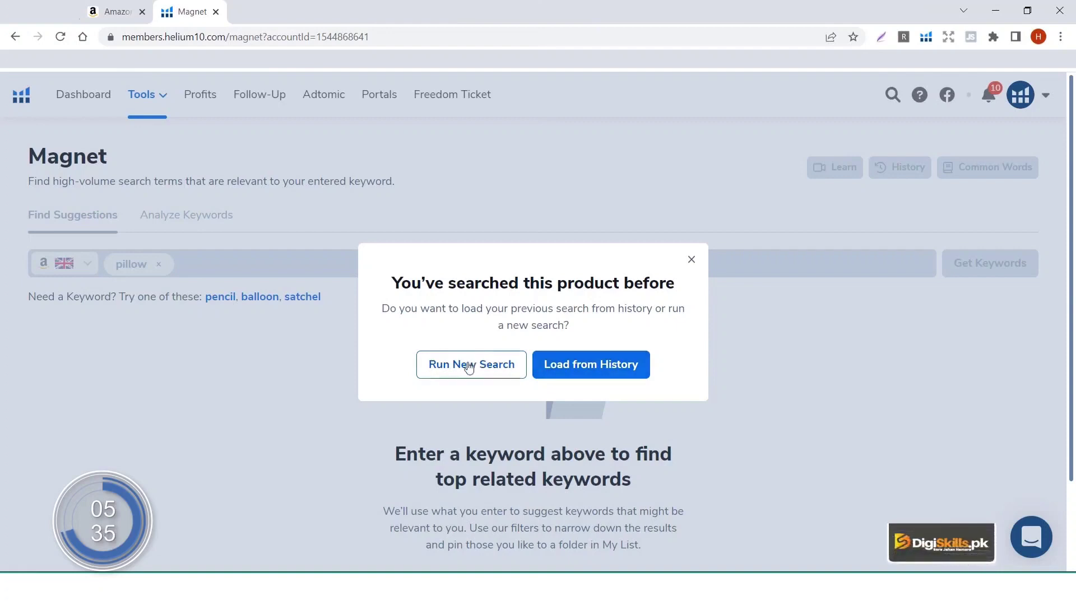
Step: Run a new pillow search, sort by search volume descending, and open Amazon results for 'pillows'
{"action": "left_click", "coordinate": [468, 366]}
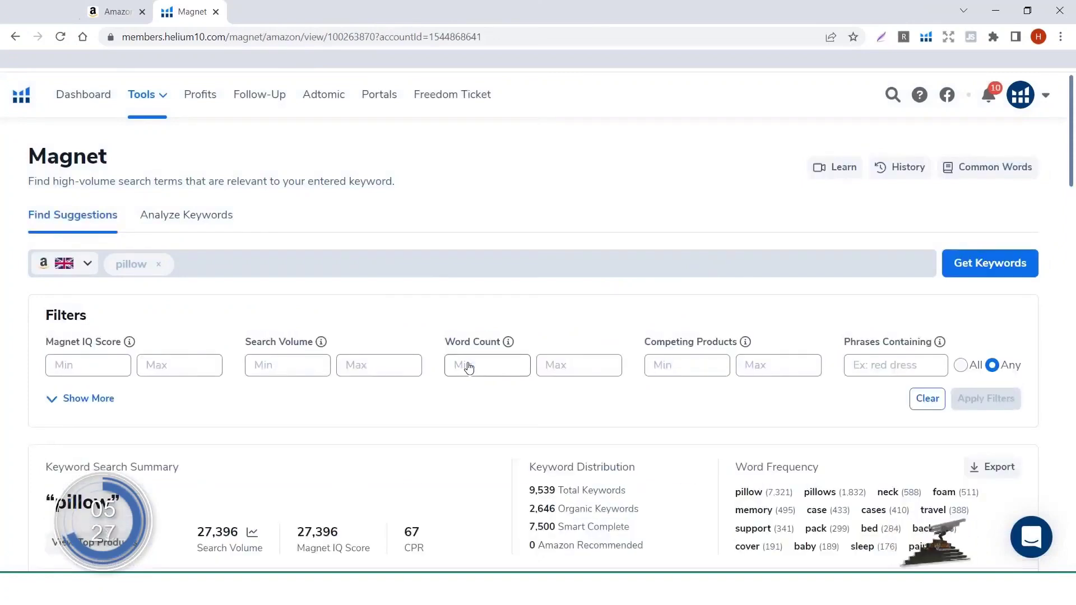
{"action": "scroll", "coordinate": [469, 366], "scroll_direction": "down", "scroll_amount": 3}
{"action": "scroll", "coordinate": [469, 367], "scroll_direction": "down", "scroll_amount": 3}
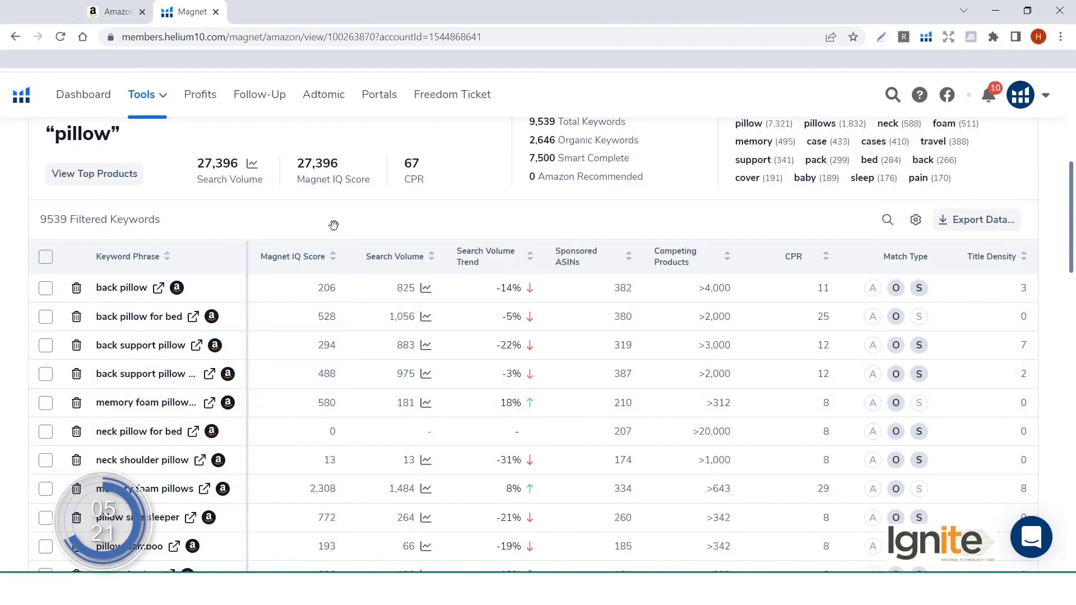
{"action": "left_click", "coordinate": [434, 257]}
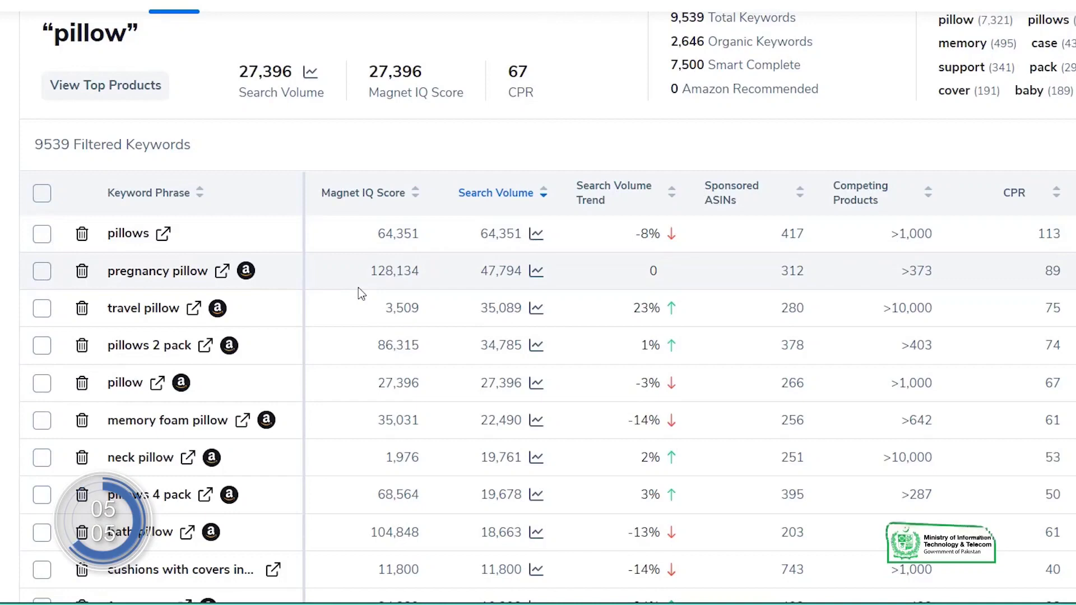
{"action": "left_click", "coordinate": [164, 235]}
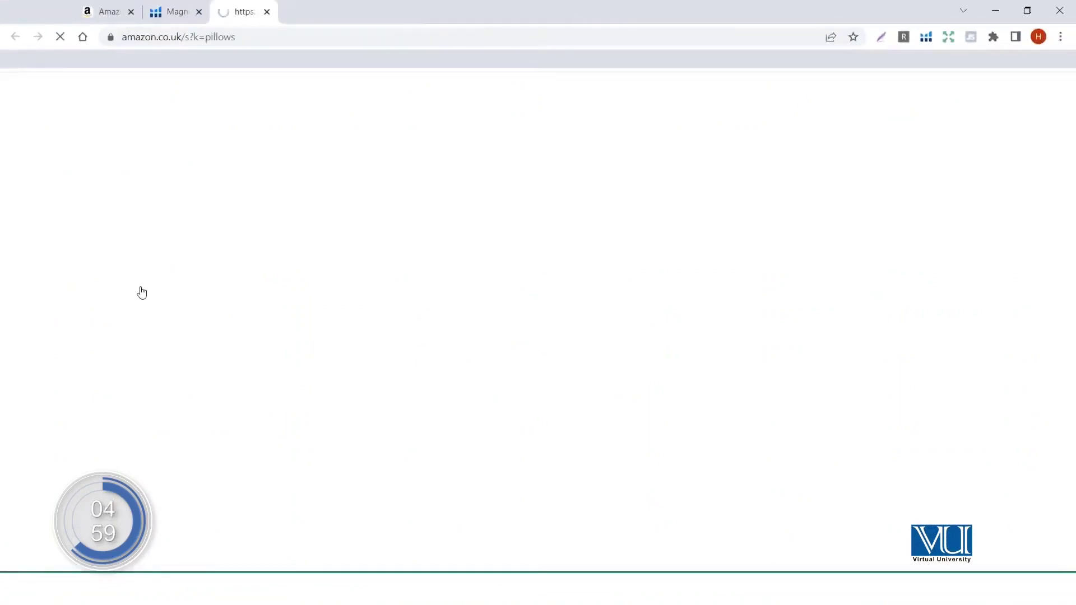
Step: Browse Amazon.co.uk's 'pillows' search results, then go back to the Magnet keyword list
{"action": "scroll", "coordinate": [472, 415], "scroll_direction": "down", "scroll_amount": 1}
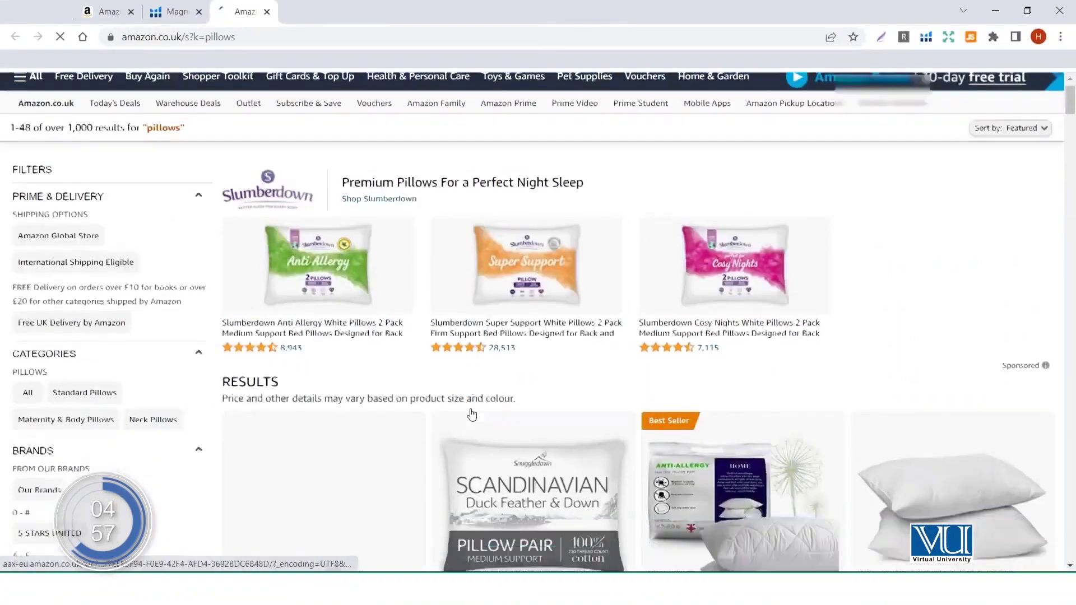
{"action": "scroll", "coordinate": [472, 414], "scroll_direction": "down", "scroll_amount": 15}
{"action": "scroll", "coordinate": [472, 414], "scroll_direction": "down", "scroll_amount": 10}
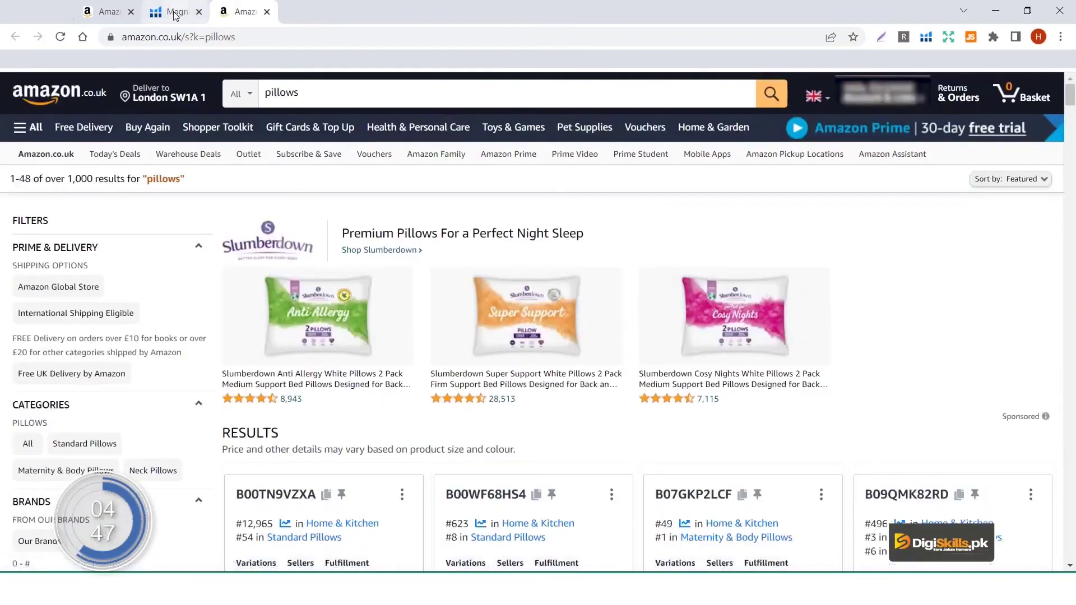
{"action": "left_click", "coordinate": [175, 13]}
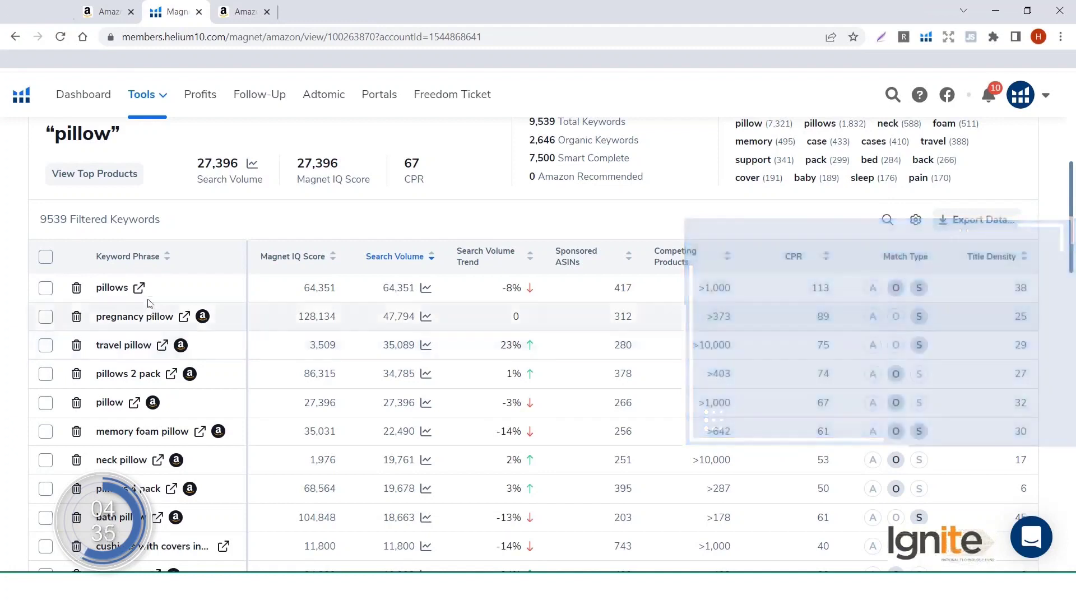
Step: Open and browse Amazon.co.uk results for 'neck pillow', then return to the Magnet table
{"action": "left_click", "coordinate": [158, 461]}
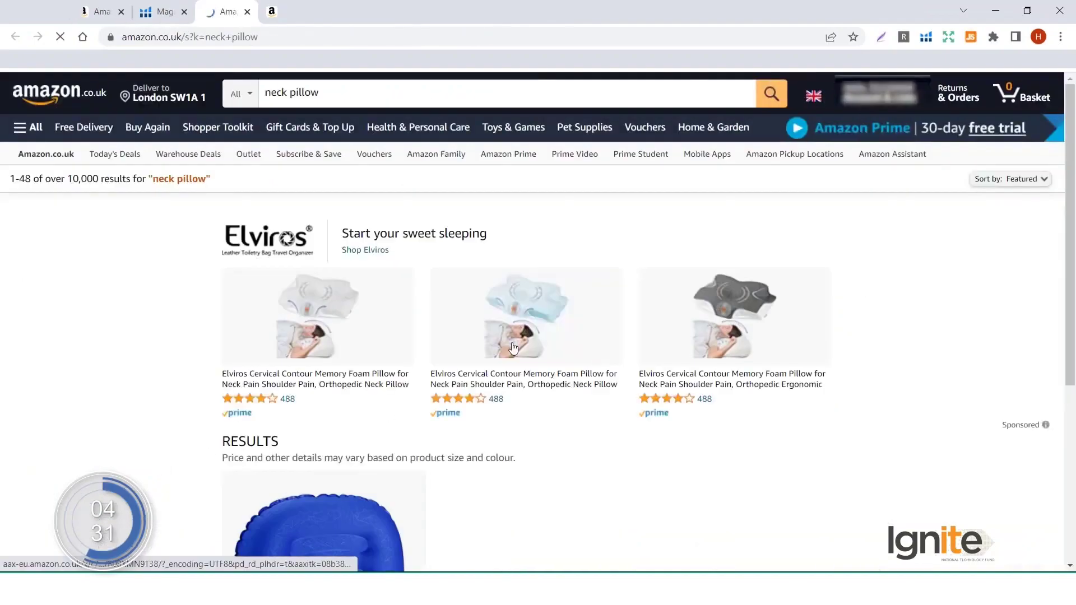
{"action": "scroll", "coordinate": [588, 439], "scroll_direction": "down", "scroll_amount": 3}
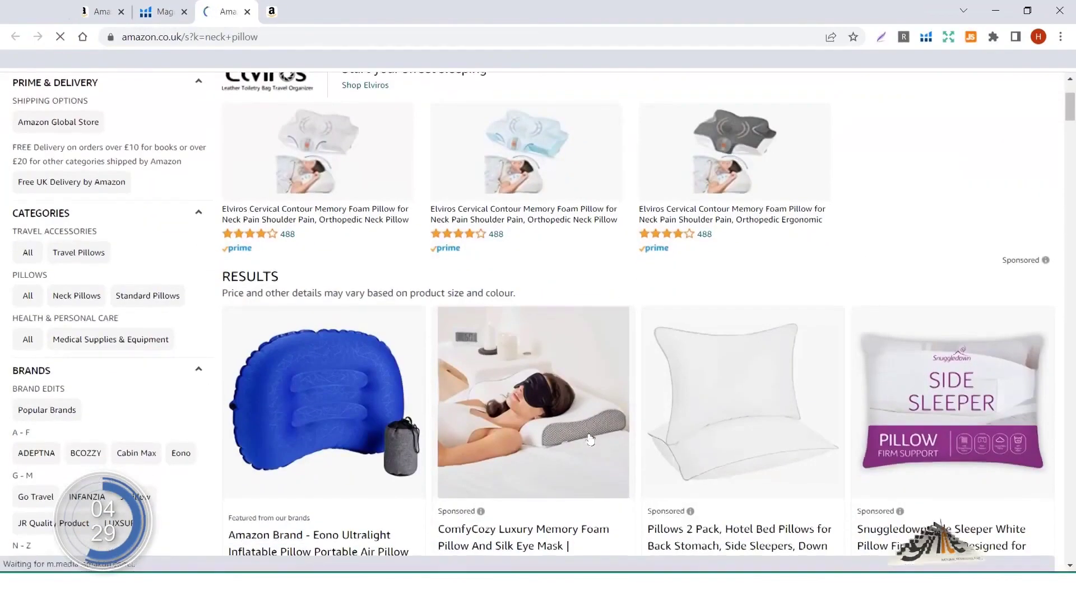
{"action": "scroll", "coordinate": [590, 440], "scroll_direction": "down", "scroll_amount": 5}
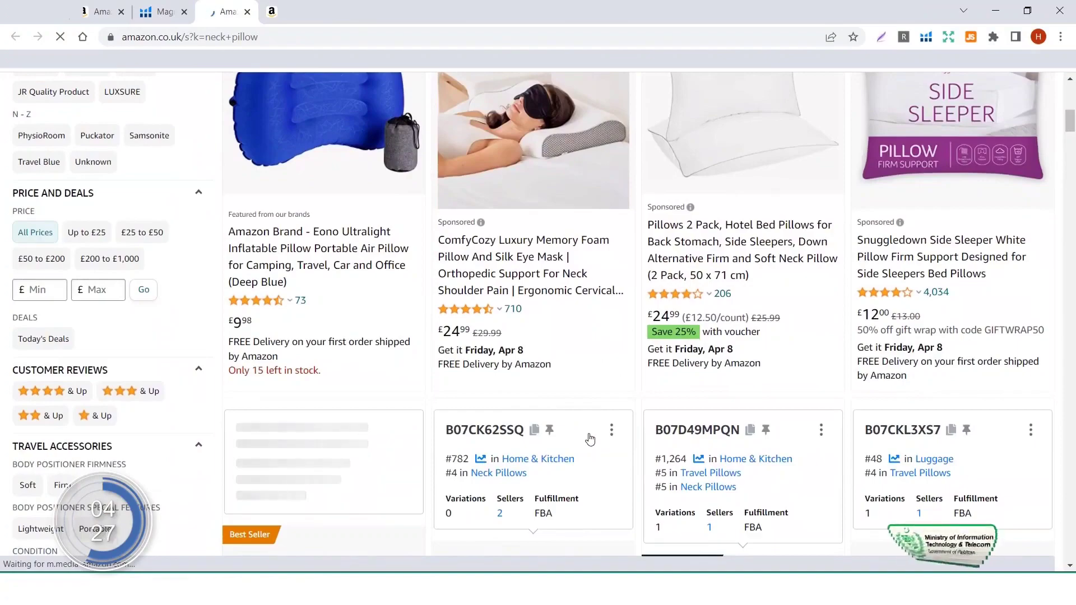
{"action": "scroll", "coordinate": [590, 439], "scroll_direction": "up", "scroll_amount": 7}
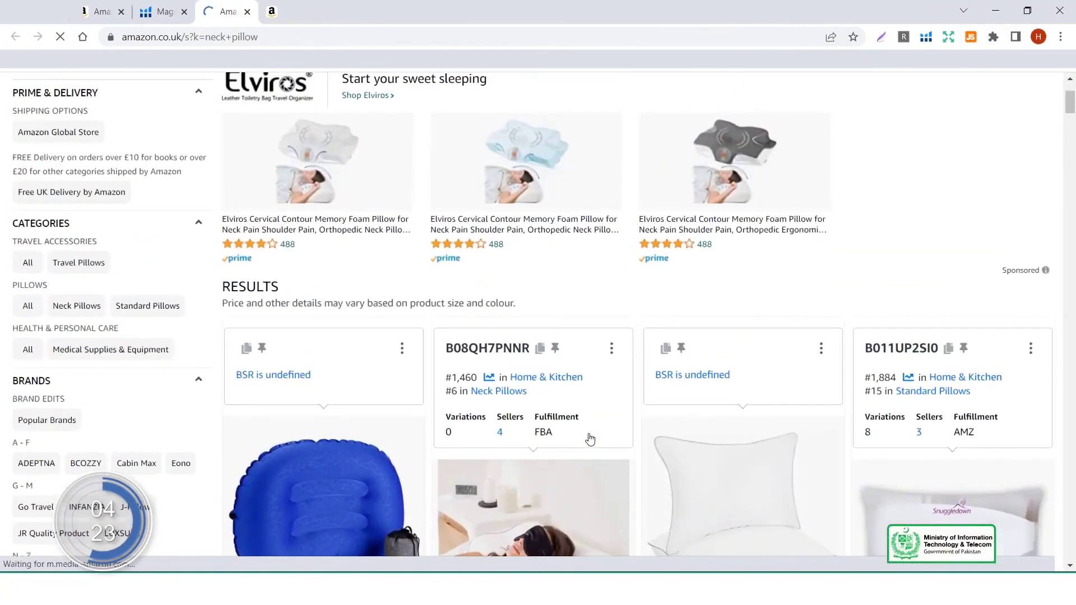
{"action": "scroll", "coordinate": [589, 439], "scroll_direction": "down", "scroll_amount": 18}
{"action": "scroll", "coordinate": [590, 439], "scroll_direction": "down", "scroll_amount": 13}
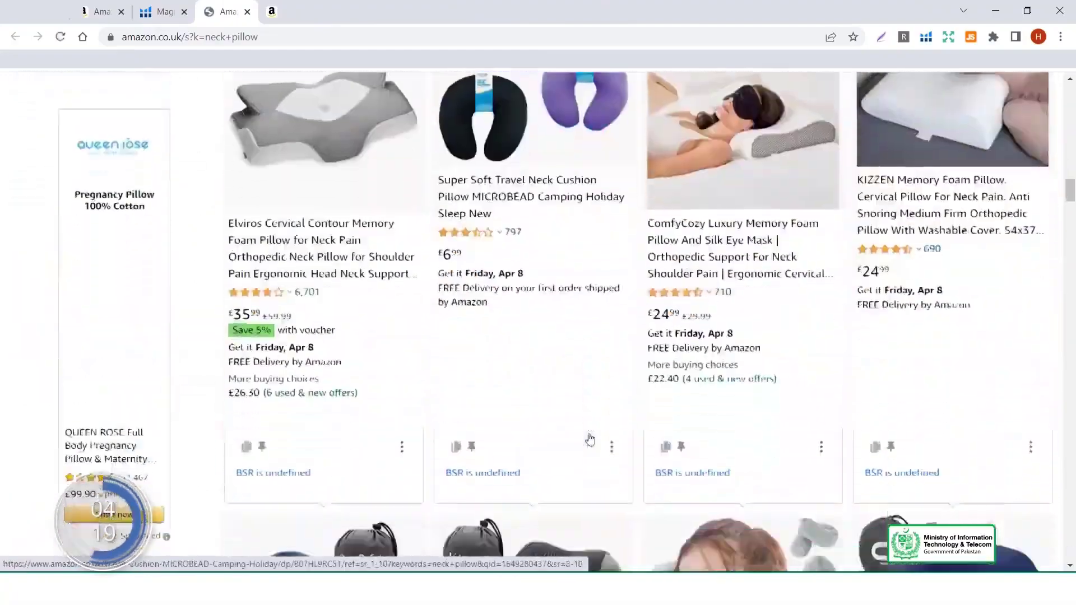
{"action": "scroll", "coordinate": [590, 439], "scroll_direction": "up", "scroll_amount": 20}
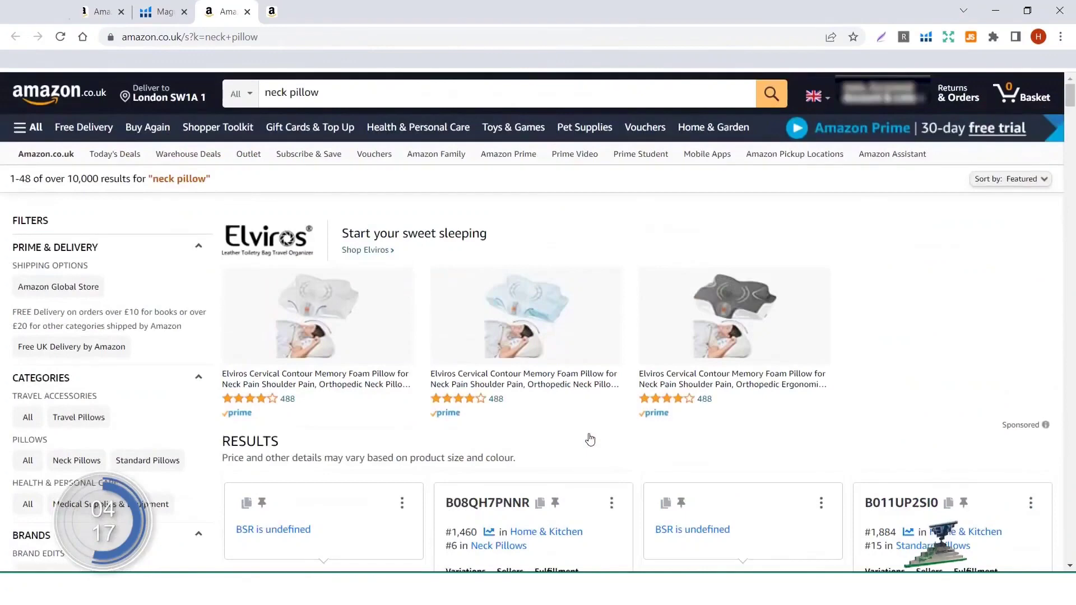
{"action": "left_click", "coordinate": [169, 13]}
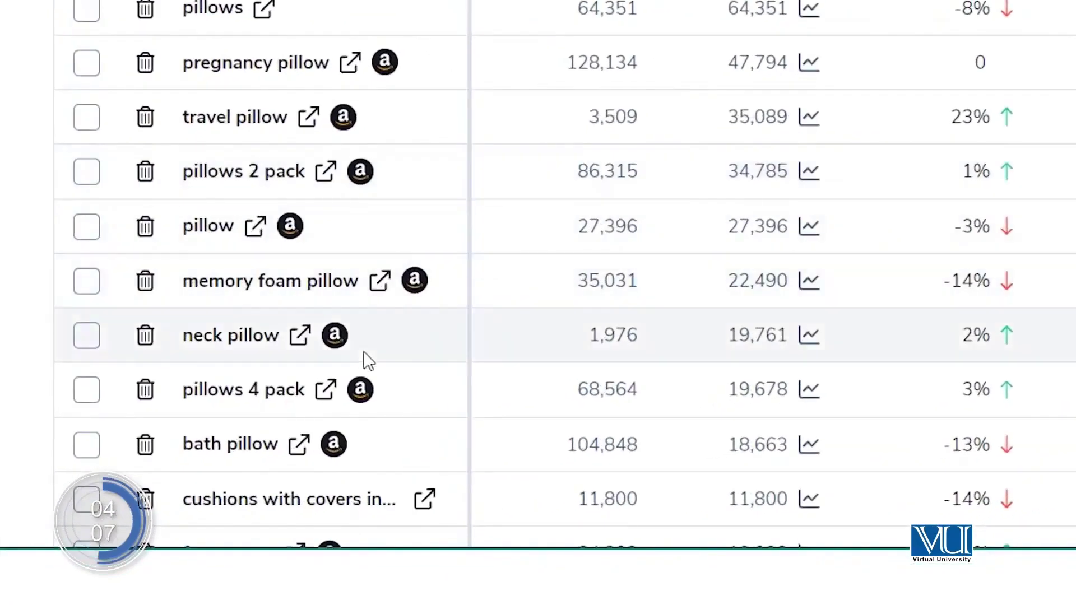
Step: Open and browse Amazon.co.uk results for 'bath pillow', then return to the Magnet table
{"action": "left_click", "coordinate": [300, 446]}
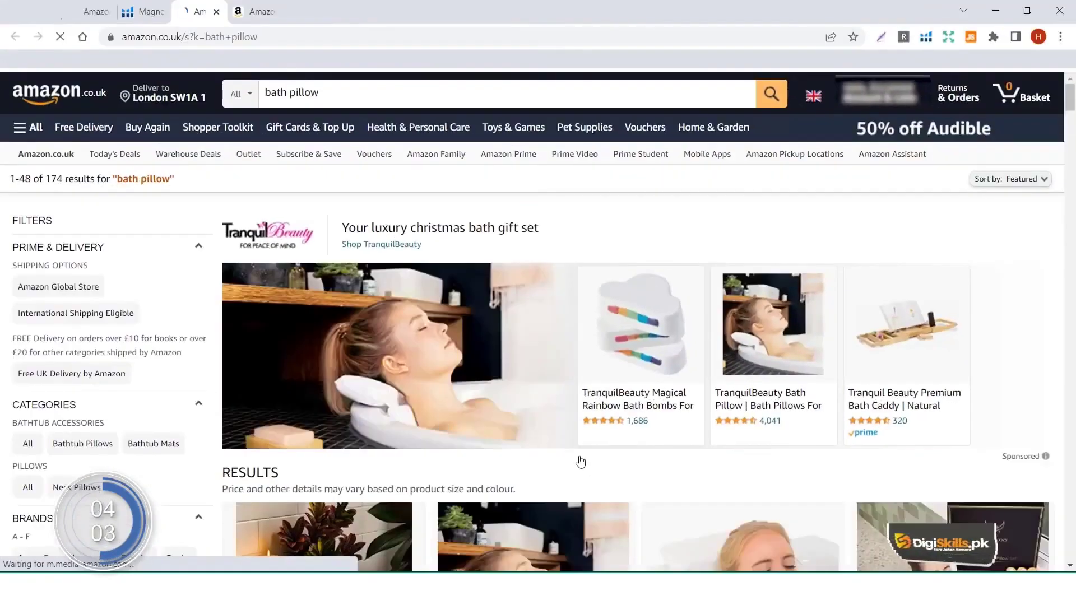
{"action": "scroll", "coordinate": [580, 462], "scroll_direction": "down", "scroll_amount": 10}
{"action": "scroll", "coordinate": [588, 466], "scroll_direction": "down", "scroll_amount": 3}
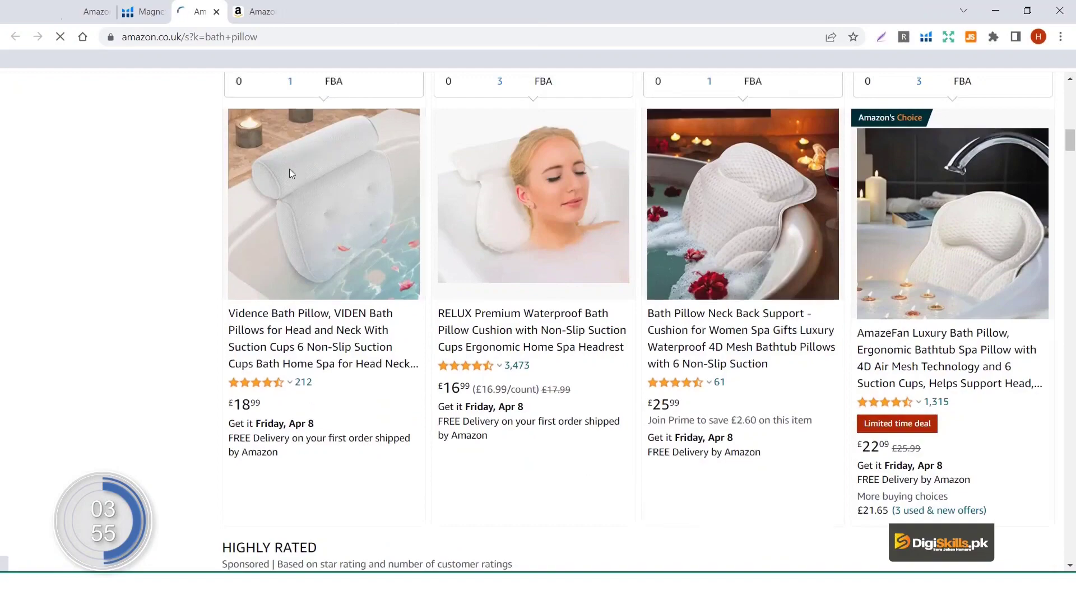
{"action": "left_click", "coordinate": [148, 9]}
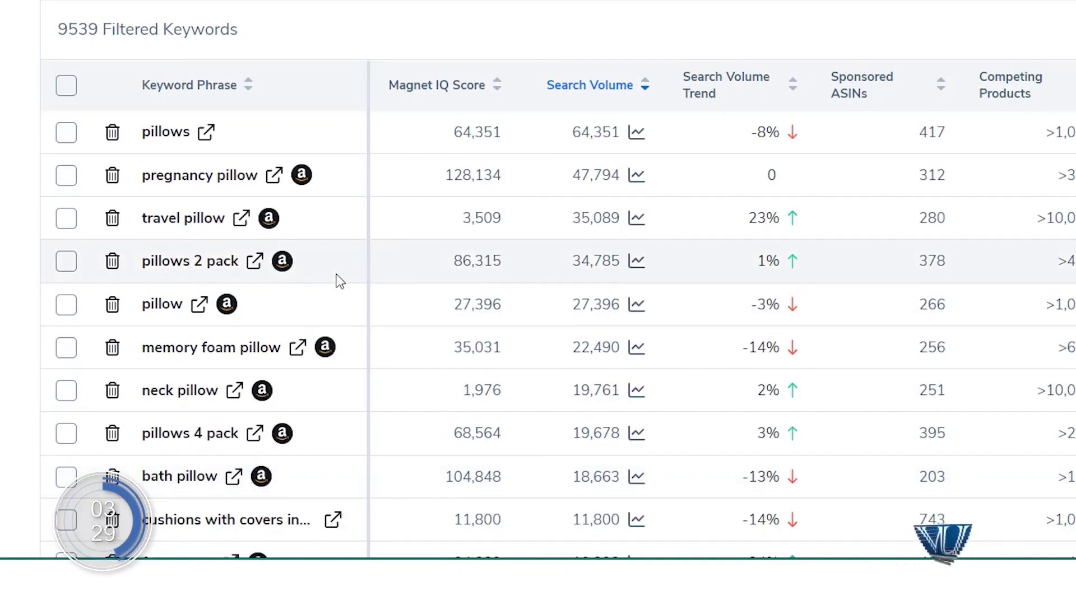
Step: Switch the Magnet marketplace to amazon.com and fetch the pillow keywords
{"action": "scroll", "coordinate": [339, 281], "scroll_direction": "down", "scroll_amount": 3}
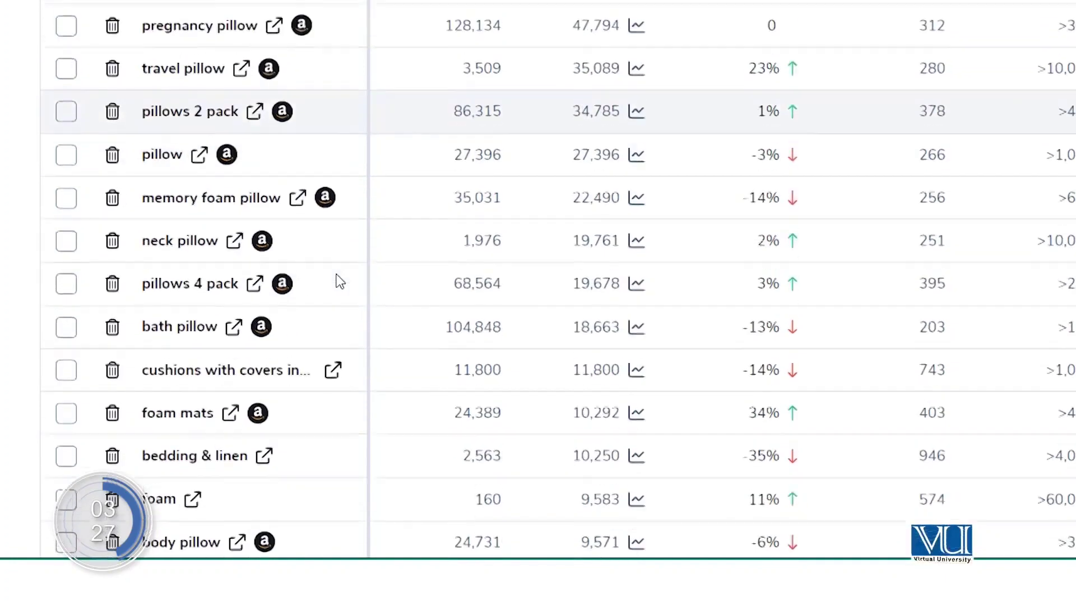
{"action": "scroll", "coordinate": [336, 281], "scroll_direction": "up", "scroll_amount": 12}
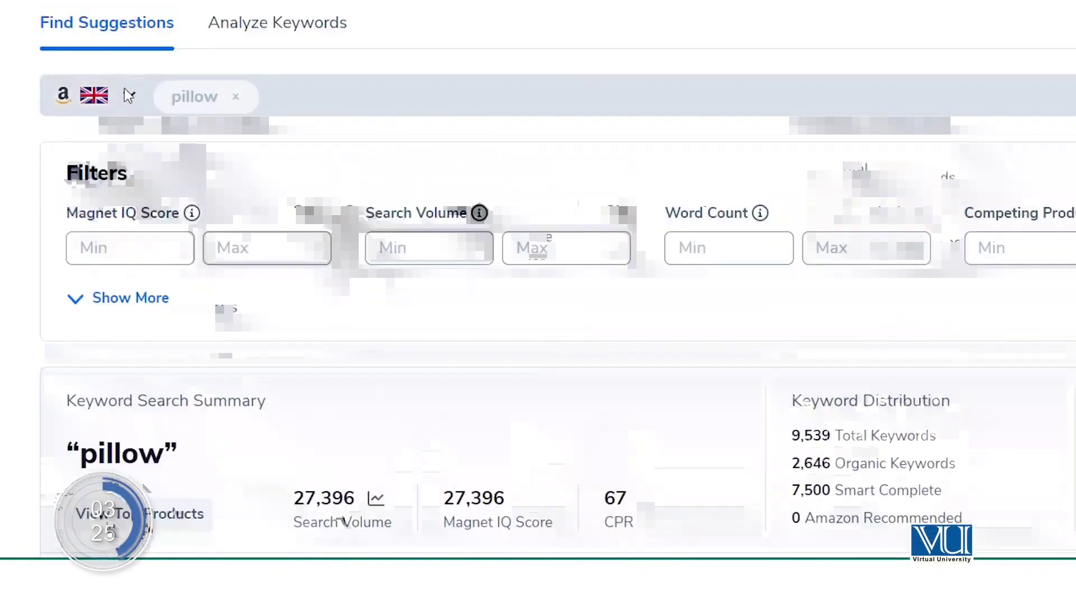
{"action": "left_click", "coordinate": [129, 96]}
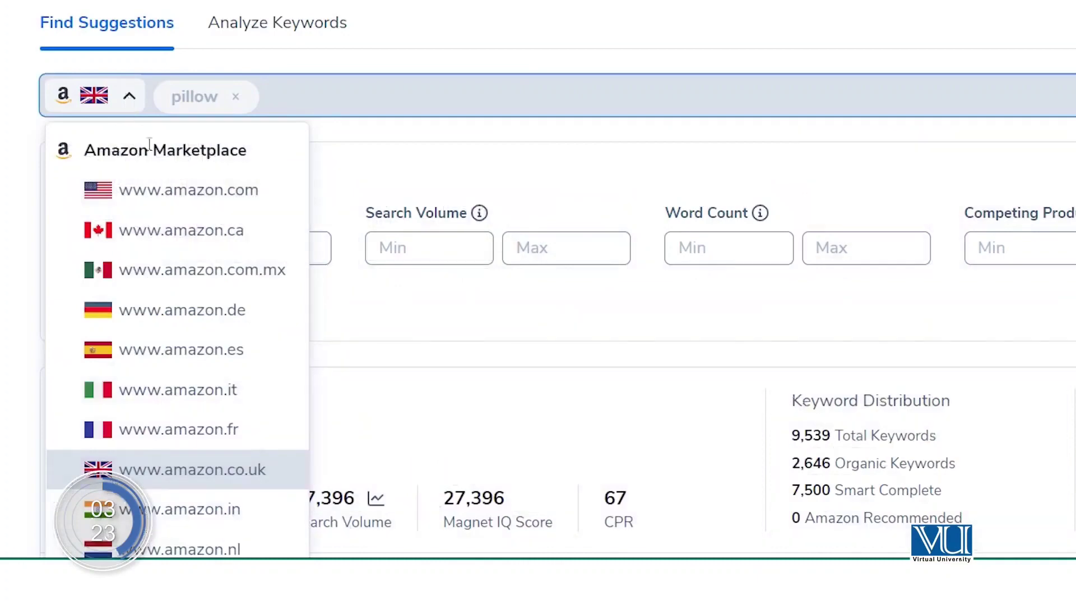
{"action": "left_click", "coordinate": [231, 193]}
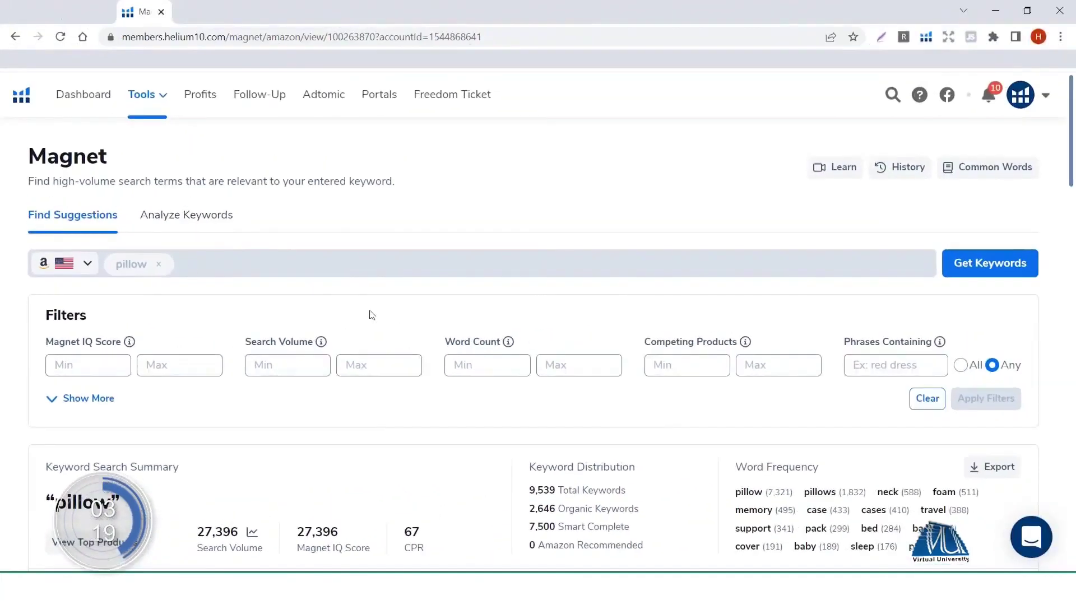
{"action": "left_click", "coordinate": [977, 267]}
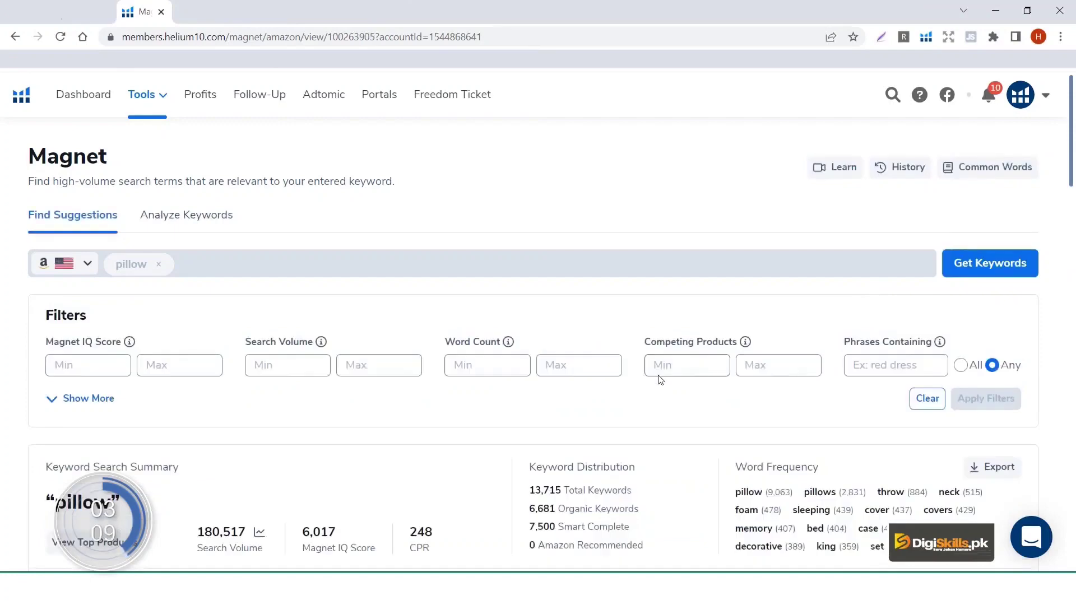
Step: Sort the US pillow keywords by search volume descending and open Amazon results for 'decorative pillows'
{"action": "scroll", "coordinate": [660, 380], "scroll_direction": "down", "scroll_amount": 7}
{"action": "scroll", "coordinate": [659, 380], "scroll_direction": "down", "scroll_amount": 1}
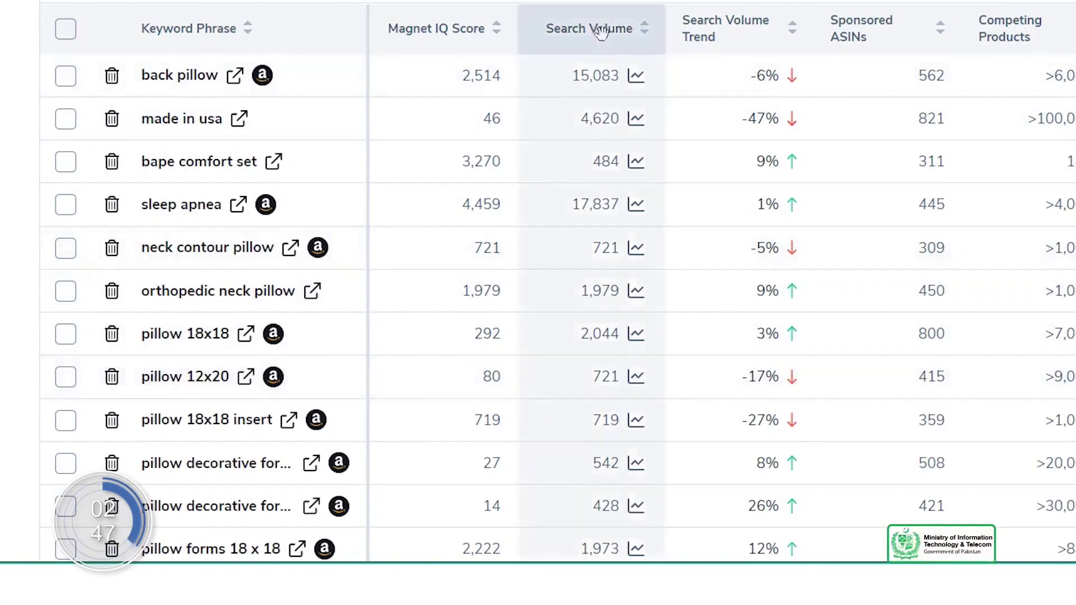
{"action": "left_click", "coordinate": [622, 32]}
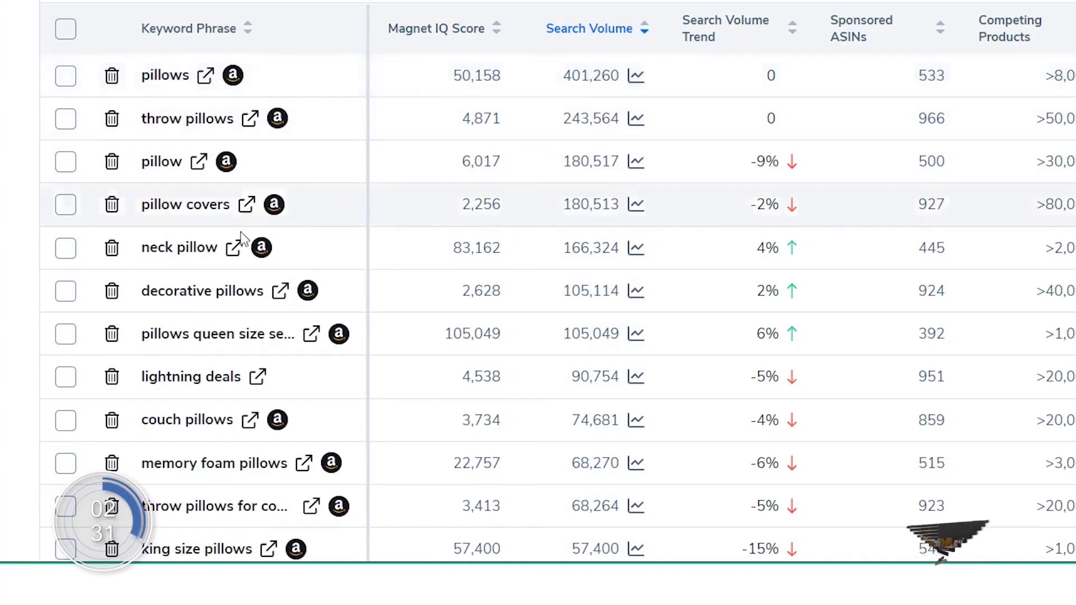
{"action": "left_click", "coordinate": [278, 298]}
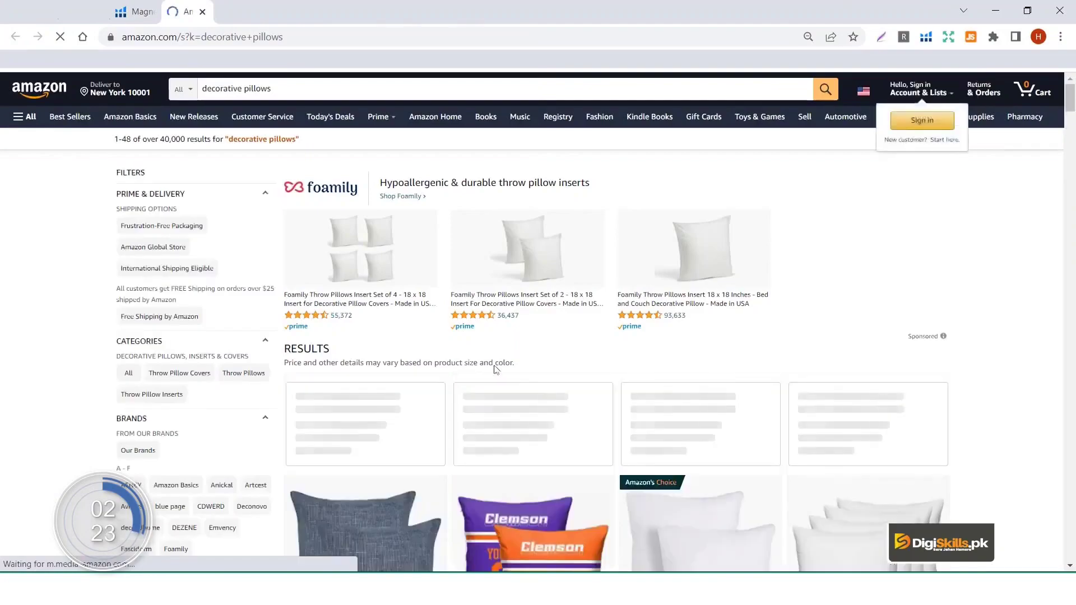
Step: Replace the Amazon.com search with 'v pillow' and scroll through the resulting products
{"action": "scroll", "coordinate": [663, 395], "scroll_direction": "down", "scroll_amount": 15}
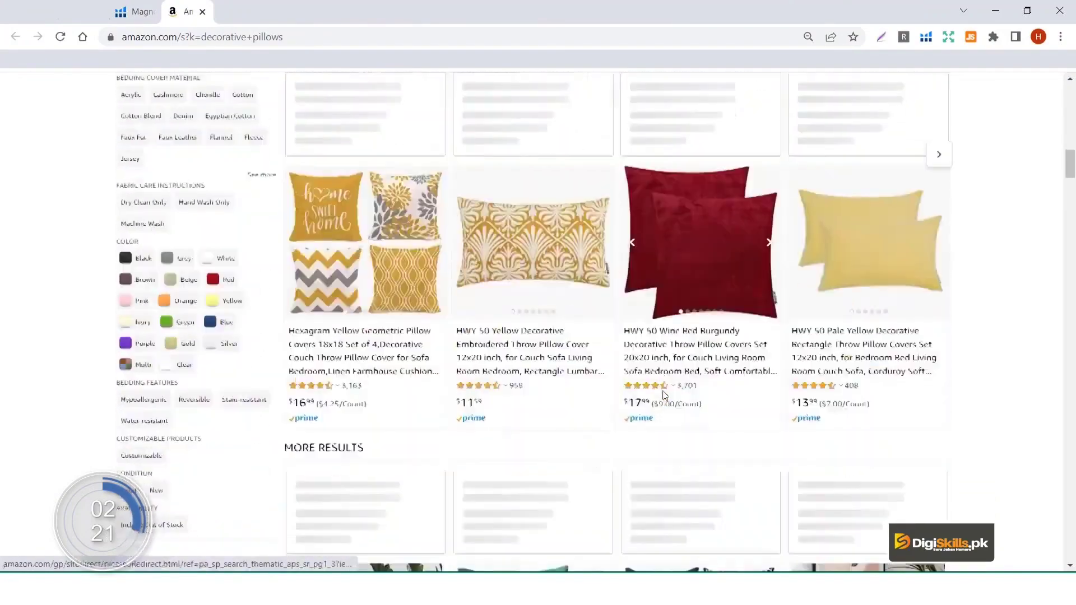
{"action": "scroll", "coordinate": [662, 391], "scroll_direction": "up", "scroll_amount": 15}
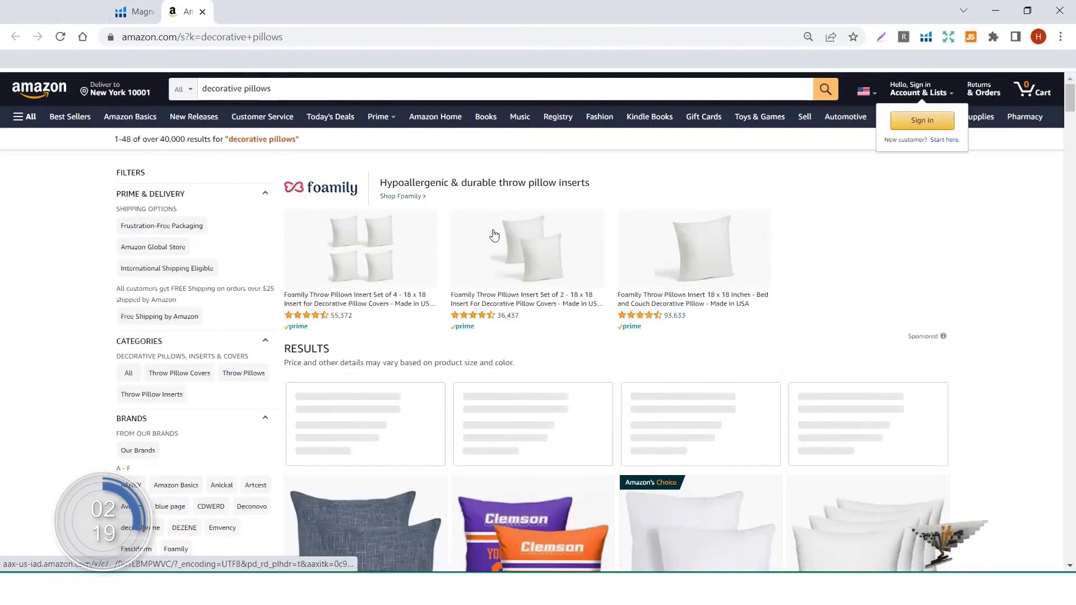
{"action": "triple_click", "coordinate": [291, 89]}
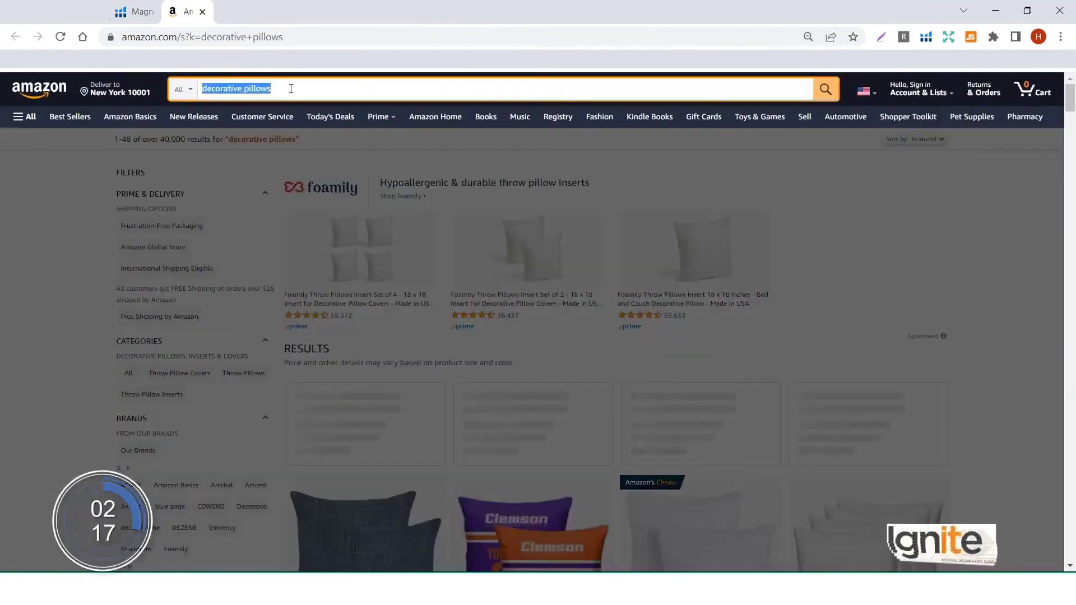
{"action": "type", "text": "v pillo"}
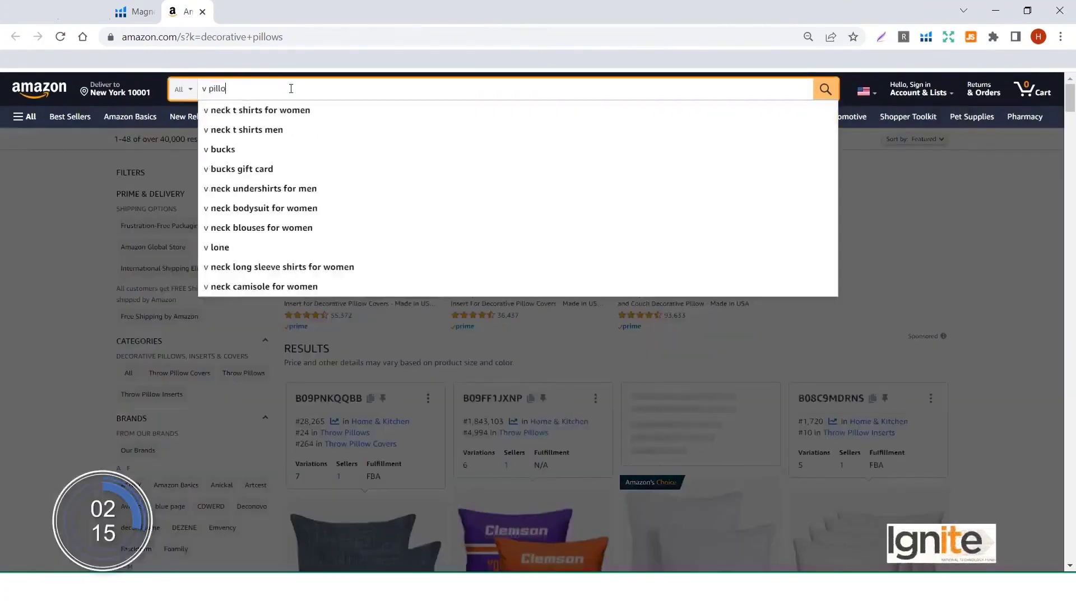
{"action": "type", "text": "w"}
{"action": "key", "text": "Return"}
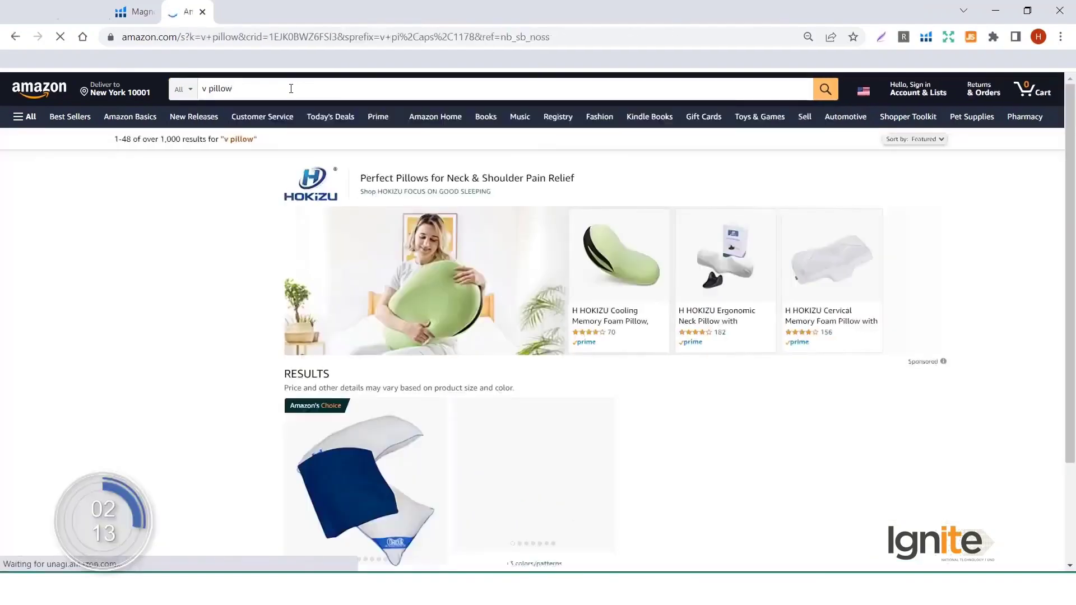
{"action": "scroll", "coordinate": [476, 331], "scroll_direction": "down", "scroll_amount": 10}
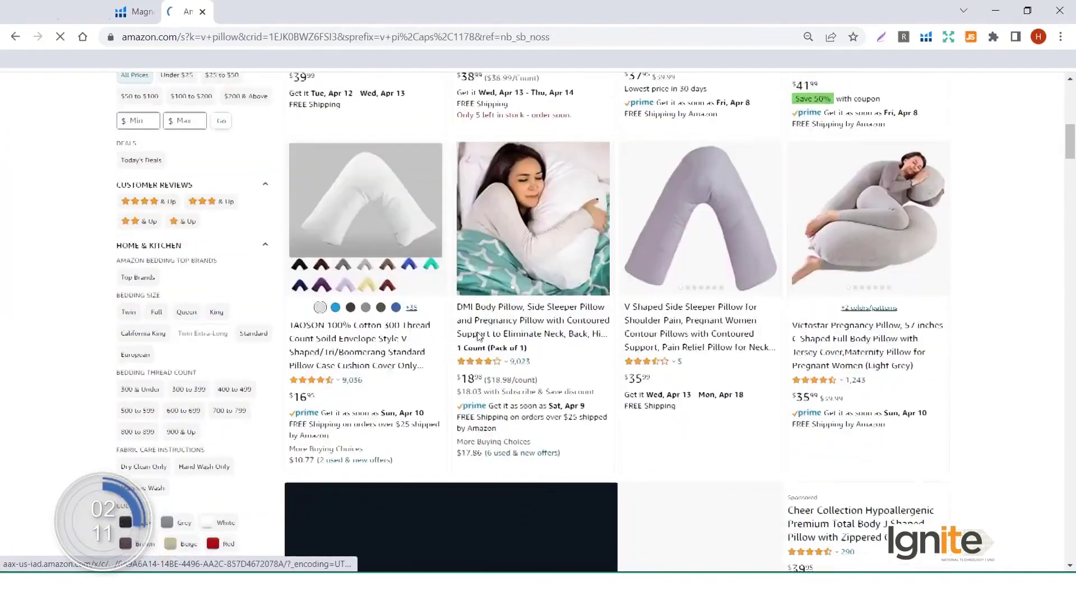
{"action": "scroll", "coordinate": [477, 331], "scroll_direction": "down", "scroll_amount": 5}
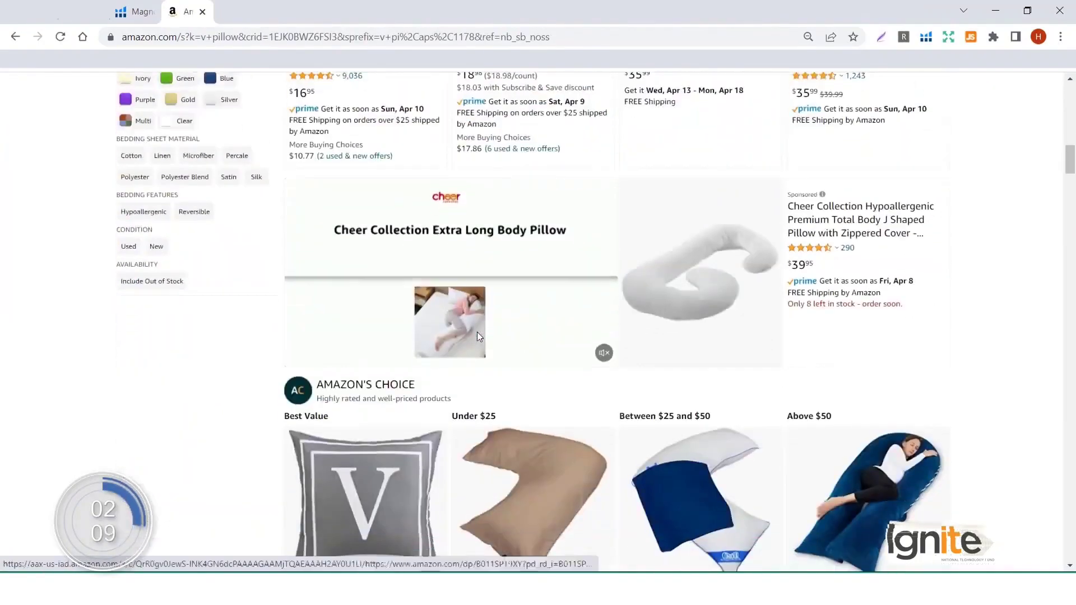
{"action": "scroll", "coordinate": [476, 335], "scroll_direction": "down", "scroll_amount": 3}
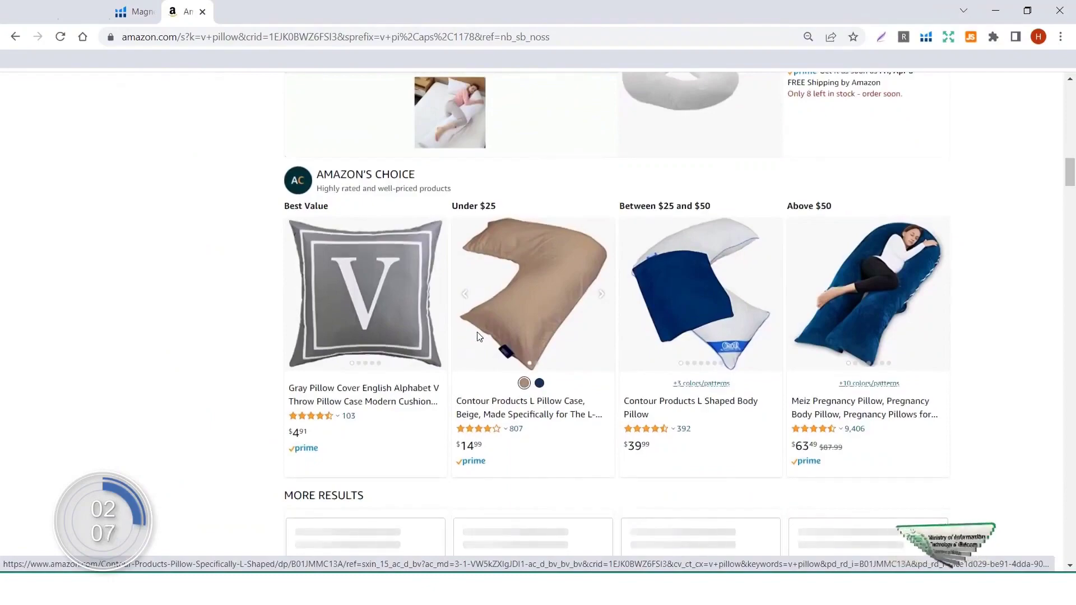
{"action": "scroll", "coordinate": [478, 334], "scroll_direction": "down", "scroll_amount": 12}
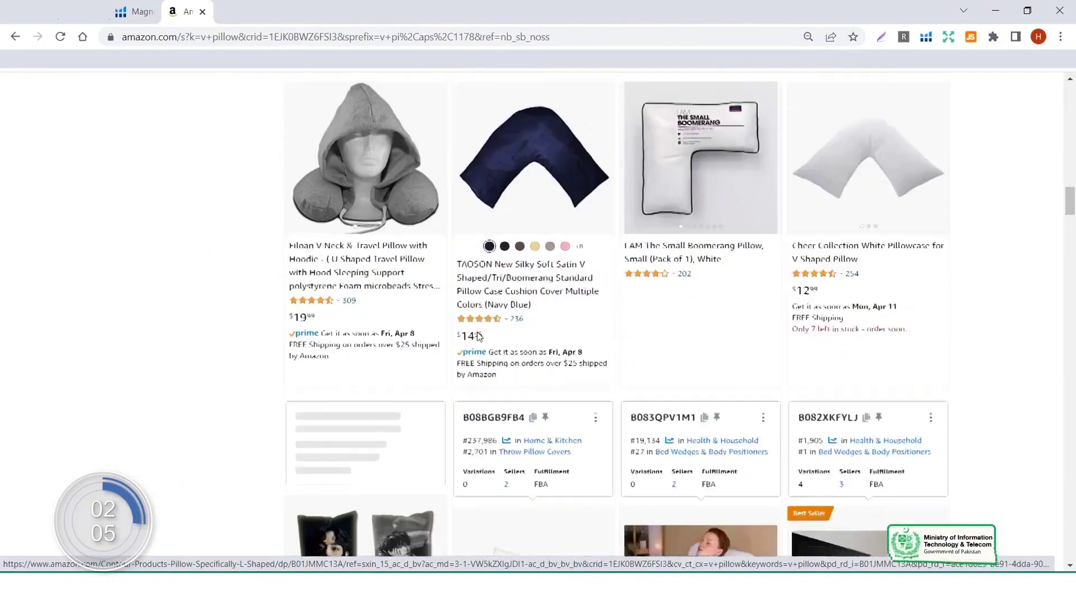
{"action": "scroll", "coordinate": [477, 336], "scroll_direction": "down", "scroll_amount": 8}
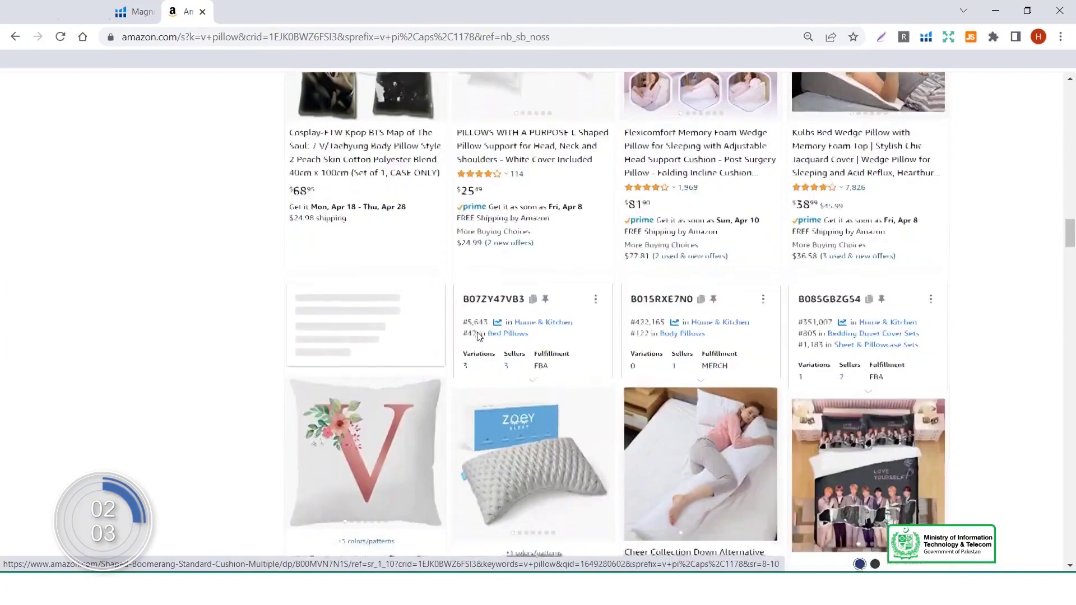
{"action": "scroll", "coordinate": [479, 336], "scroll_direction": "up", "scroll_amount": 20}
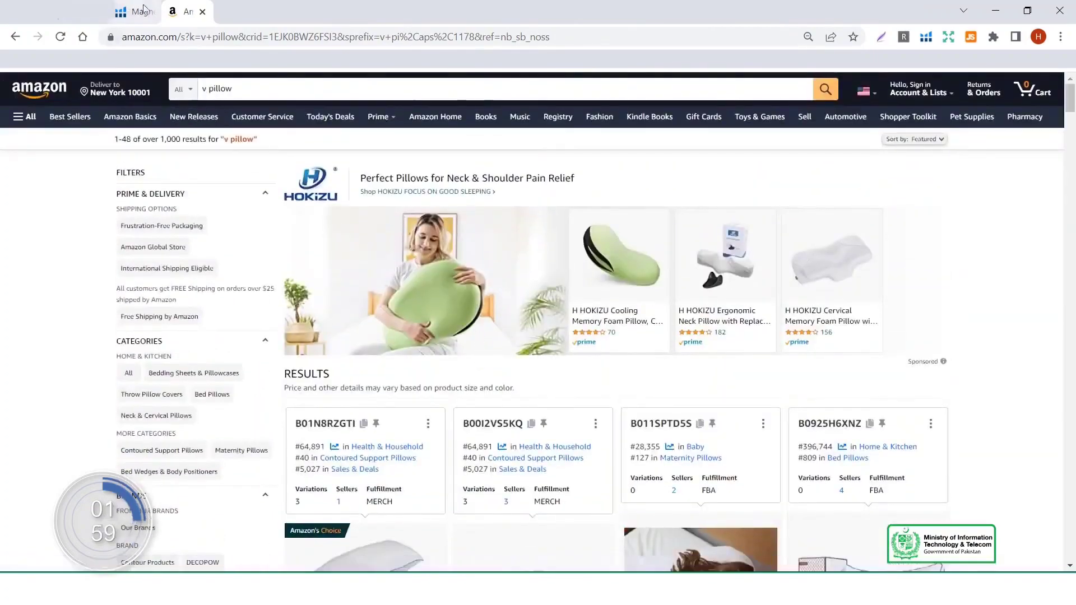
{"action": "left_click", "coordinate": [135, 12]}
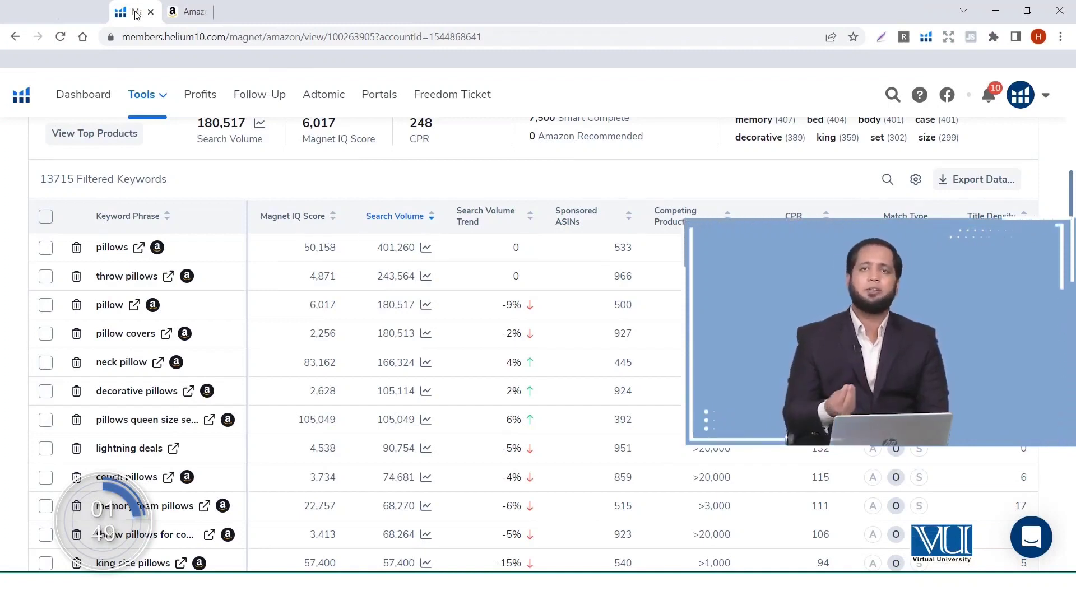
{"action": "scroll", "coordinate": [302, 113], "scroll_direction": "up", "scroll_amount": 6}
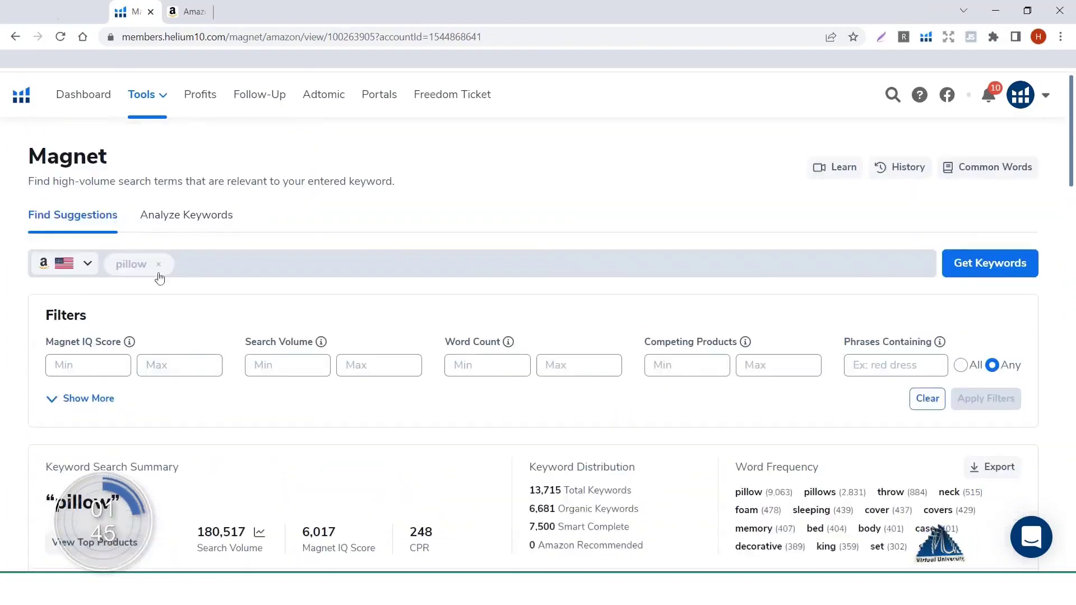
{"action": "left_click", "coordinate": [79, 263]}
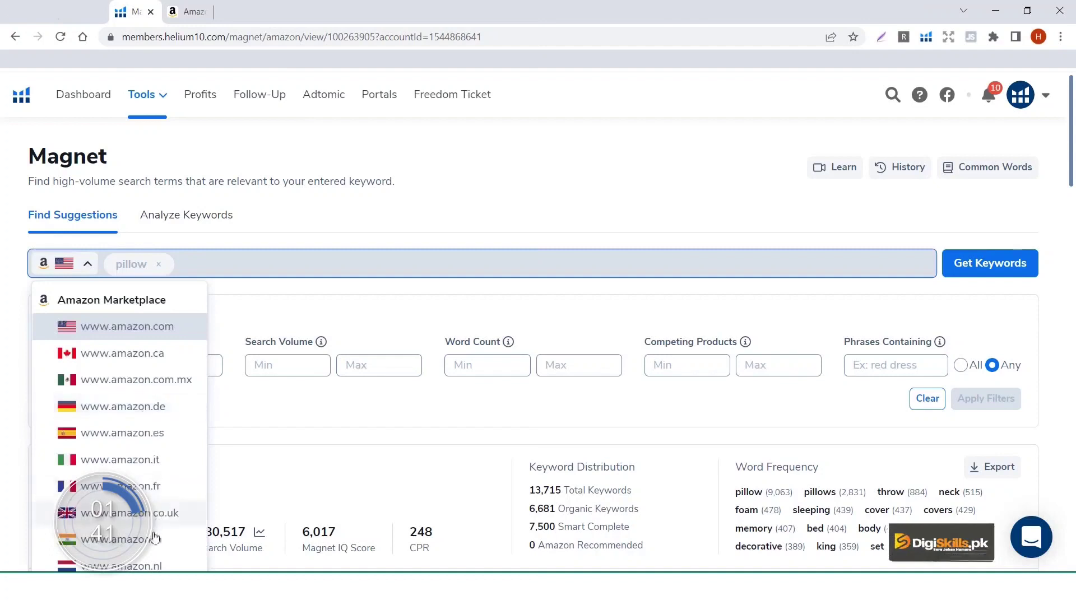
{"action": "left_click", "coordinate": [146, 354]}
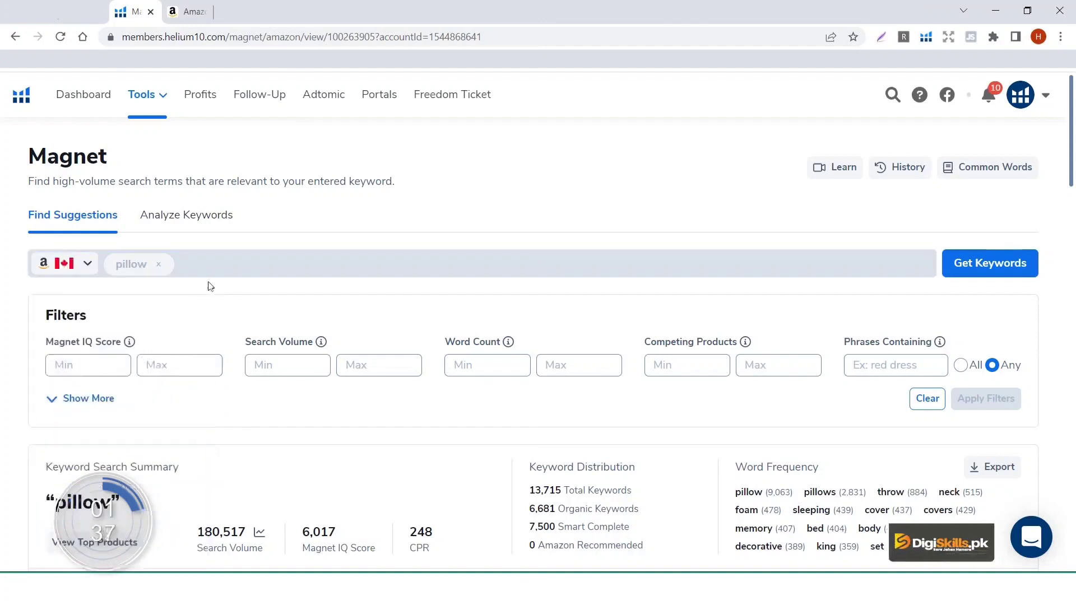
{"action": "left_click", "coordinate": [159, 265]}
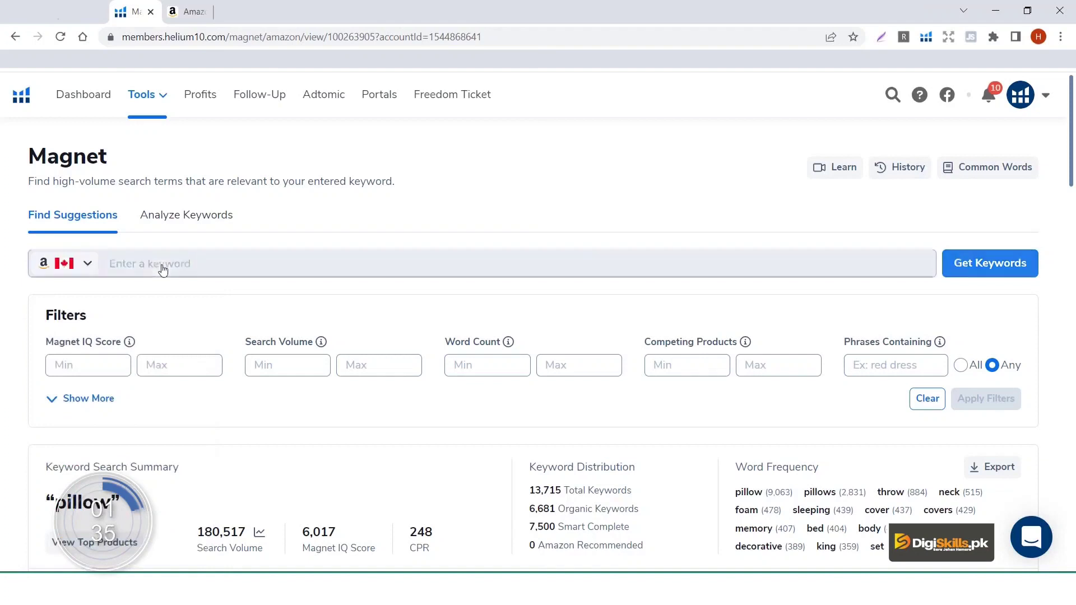
Step: Fetch Amazon.ca Magnet keywords for 'hanger', returning 5,511 keywords
{"action": "left_click", "coordinate": [162, 266]}
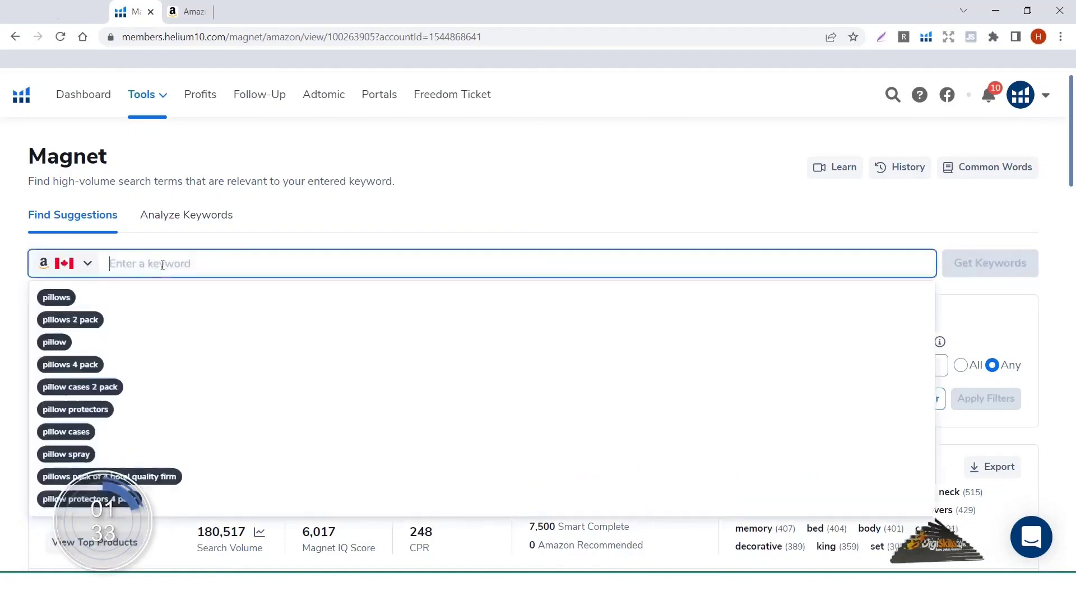
{"action": "type", "text": "hanger"}
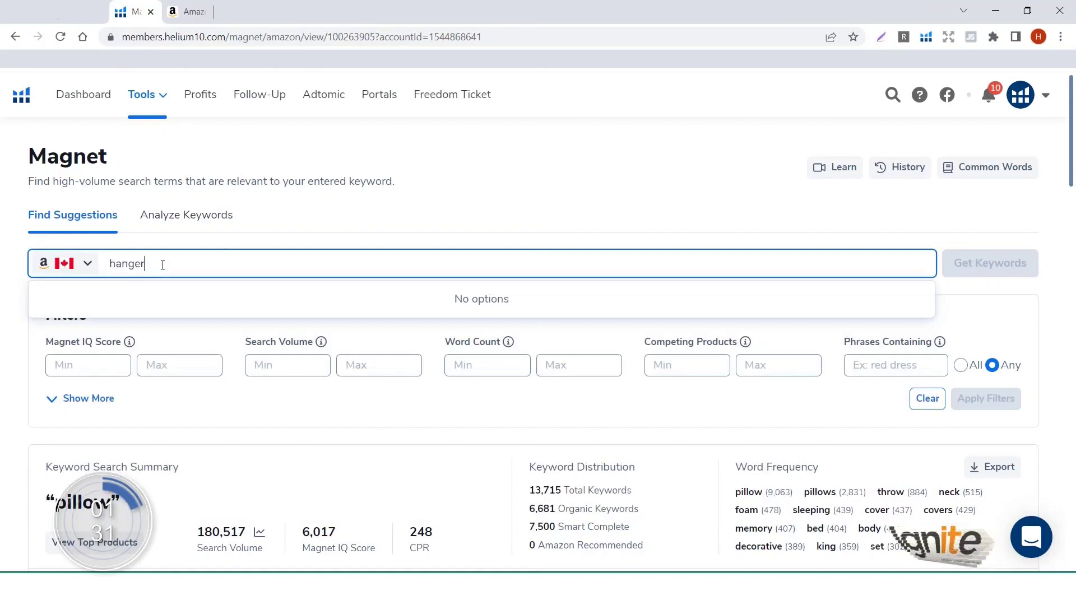
{"action": "left_click", "coordinate": [979, 266]}
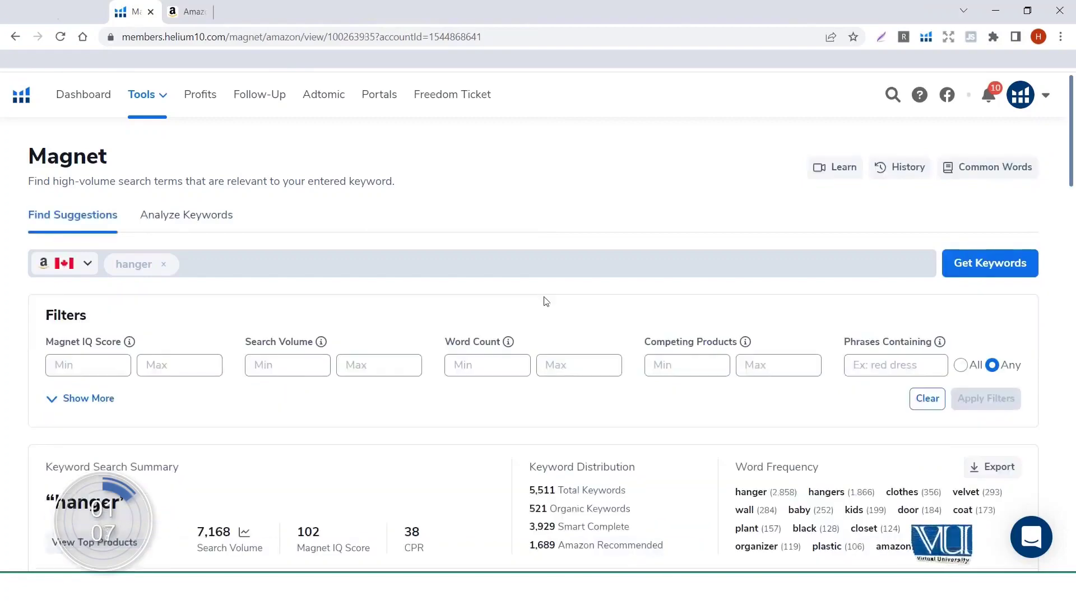
{"action": "scroll", "coordinate": [546, 301], "scroll_direction": "down", "scroll_amount": 7}
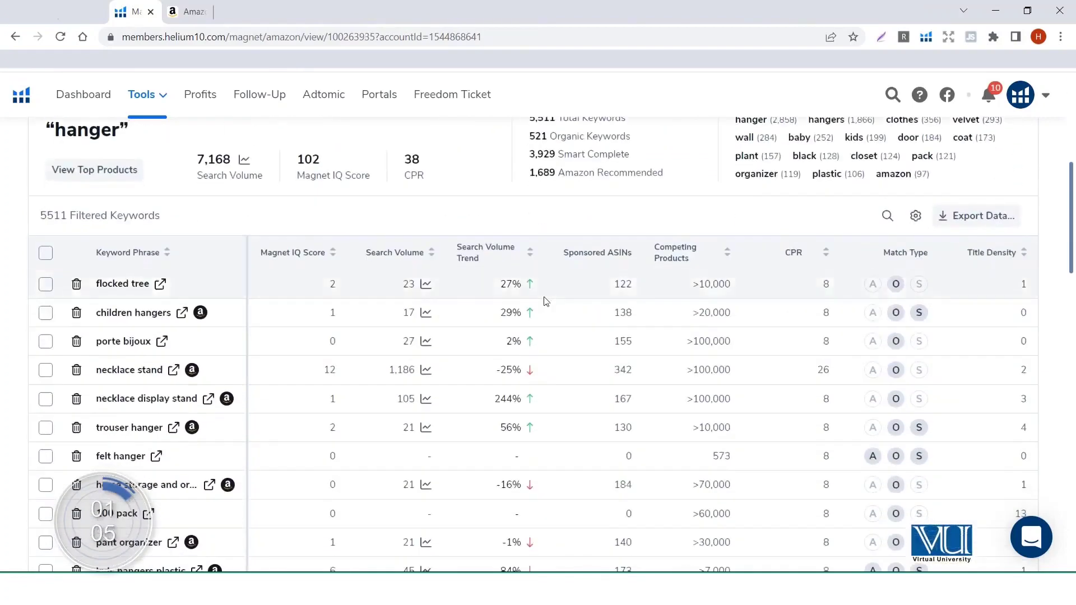
{"action": "scroll", "coordinate": [546, 301], "scroll_direction": "down", "scroll_amount": 2}
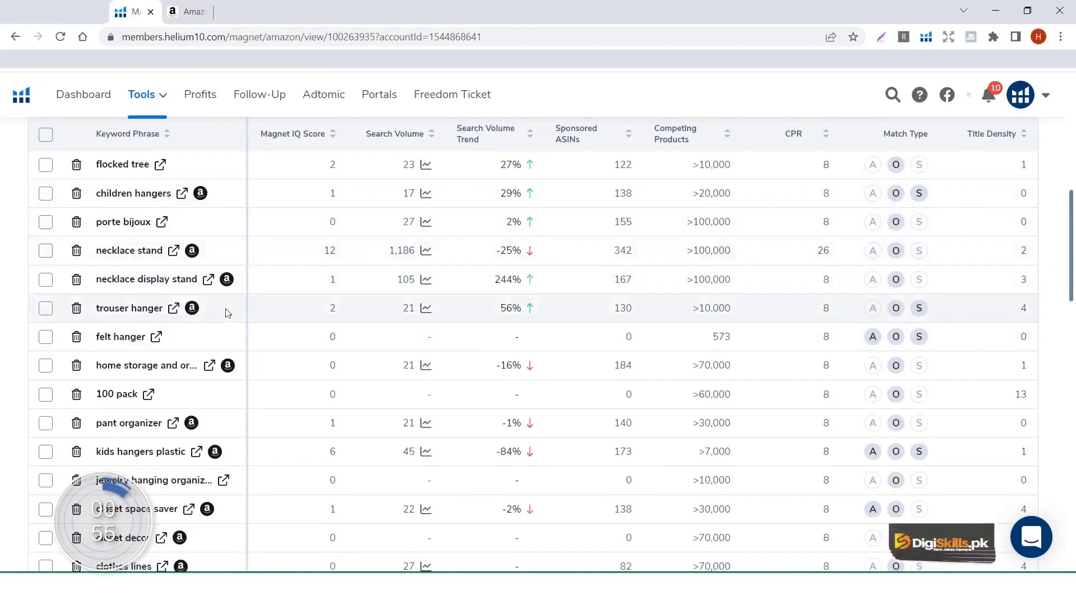
{"action": "mouse_move", "coordinate": [226, 279]}
{"action": "scroll", "coordinate": [224, 280], "scroll_direction": "down", "scroll_amount": 1}
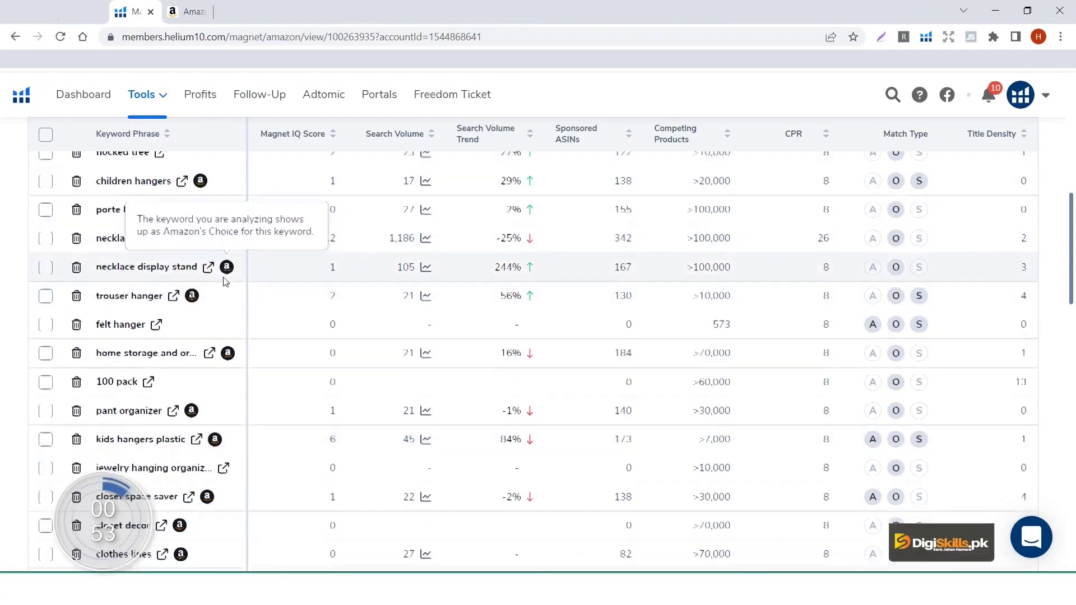
{"action": "scroll", "coordinate": [224, 280], "scroll_direction": "up", "scroll_amount": 3}
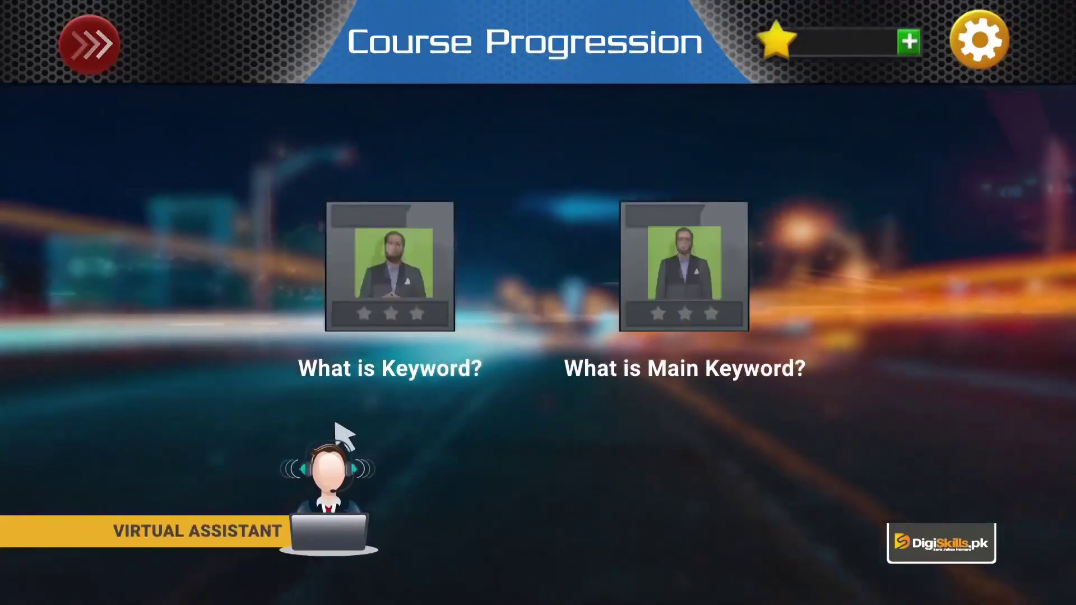
Step: Unlock the 'What is Keyword?' lesson on the Course Progression screen
{"action": "left_click", "coordinate": [439, 276]}
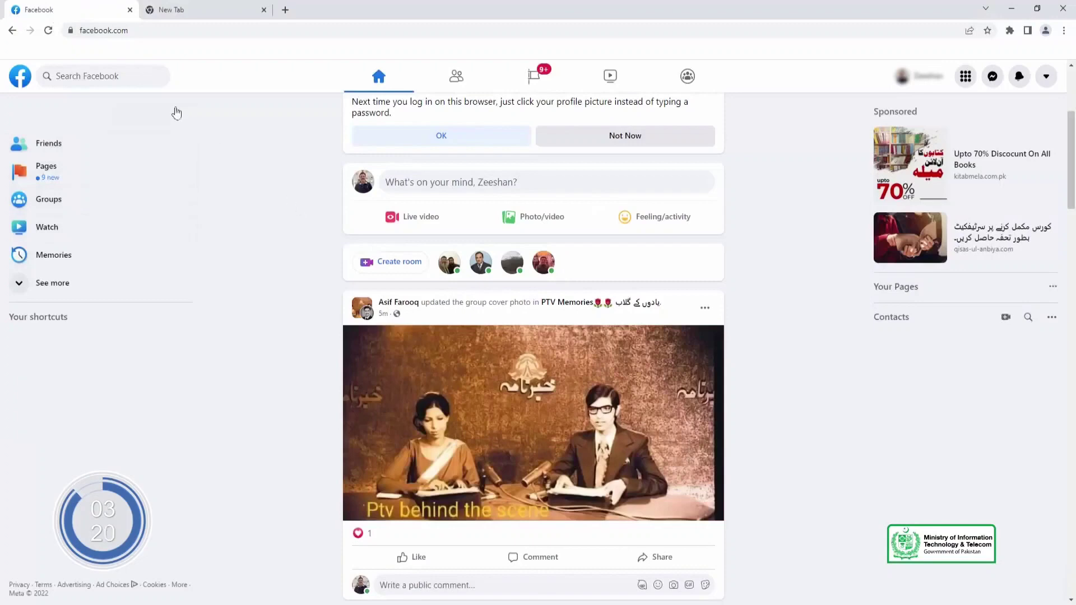
Step: Search Facebook for the trainer's full name and scroll the matching people and pages results
{"action": "left_click", "coordinate": [106, 76]}
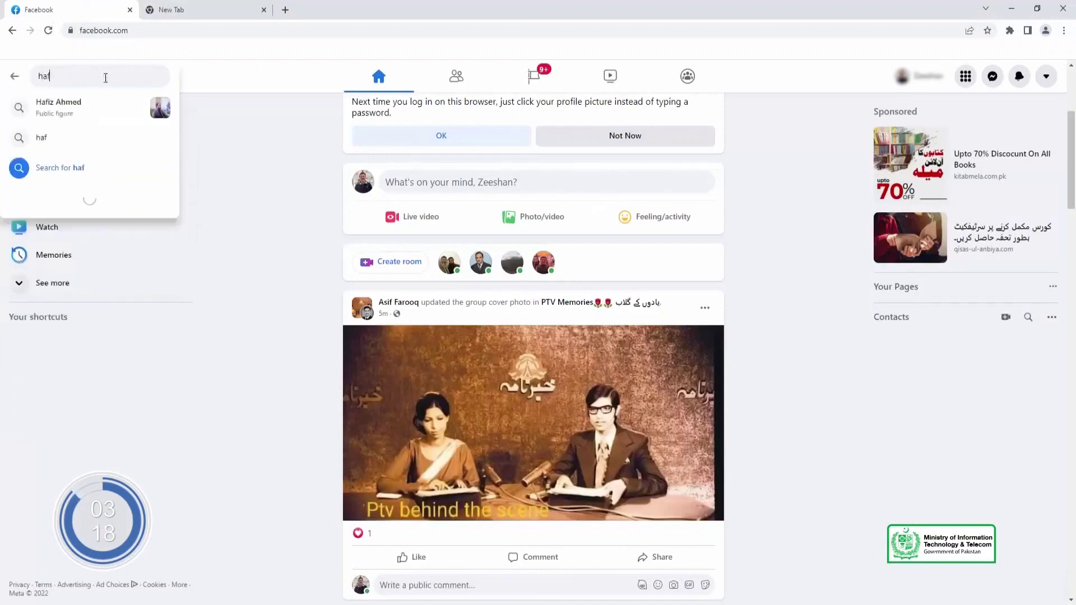
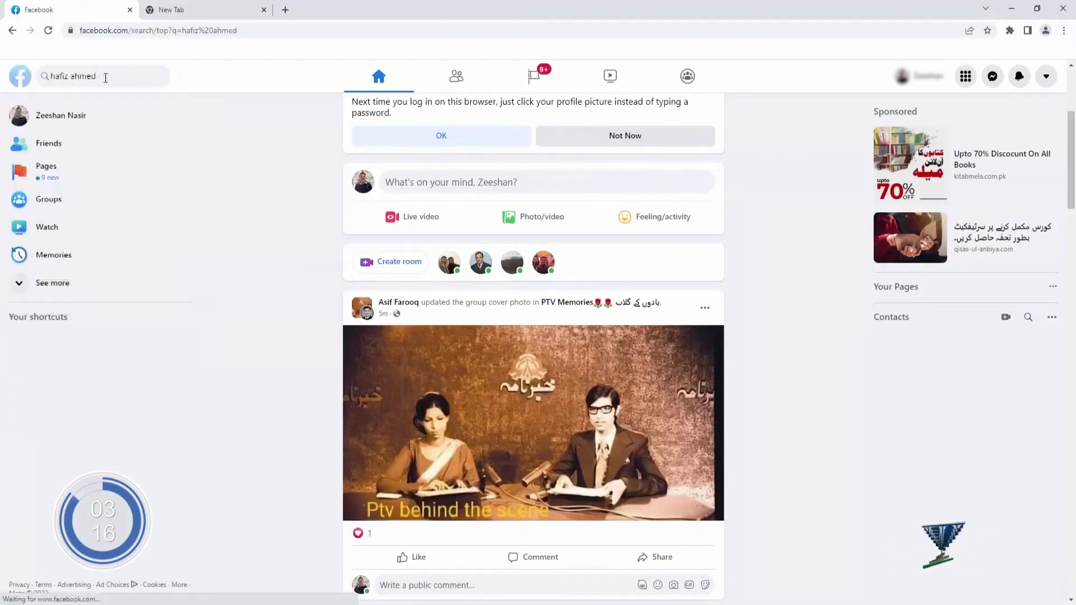
{"action": "key", "text": "Return"}
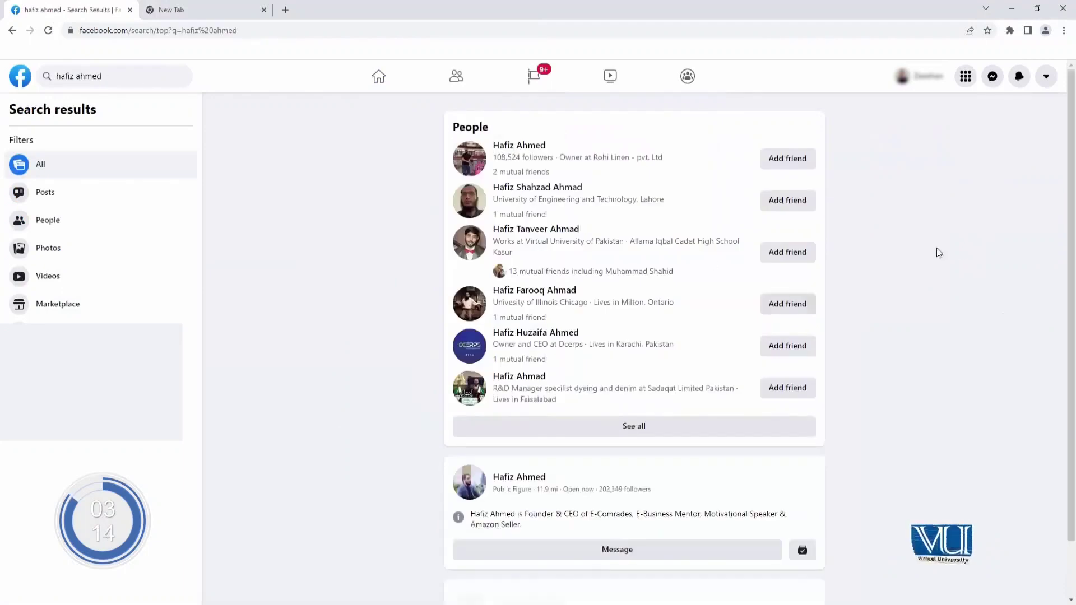
{"action": "left_click_drag", "start_coordinate": [1064, 188], "coordinate": [1075, 148]}
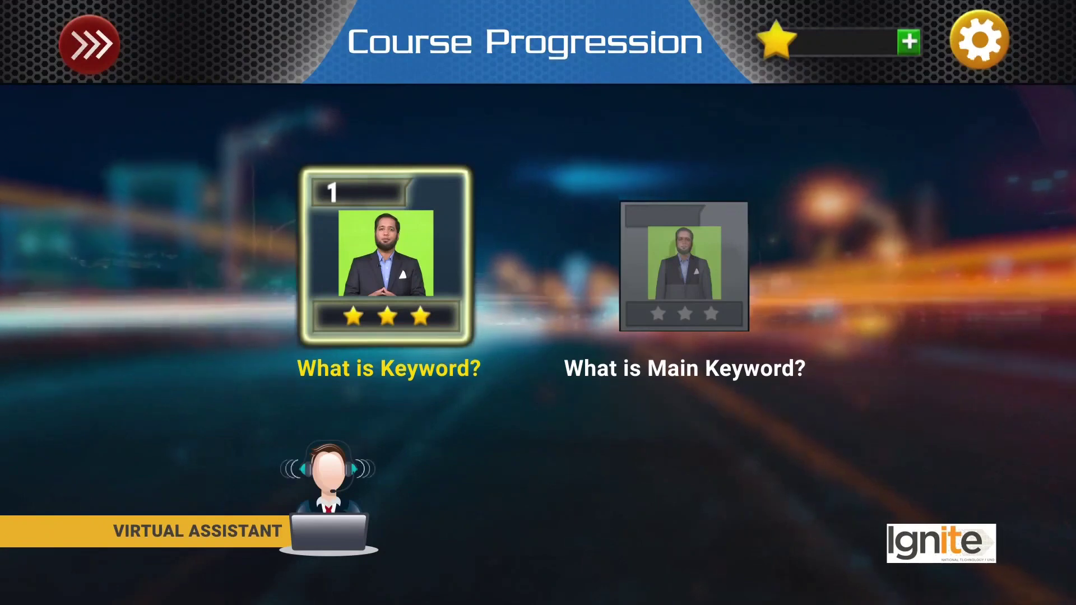
Step: Unlock the locked 'What is Main Keyword?' tile, completing both lessons
{"action": "left_click", "coordinate": [689, 311]}
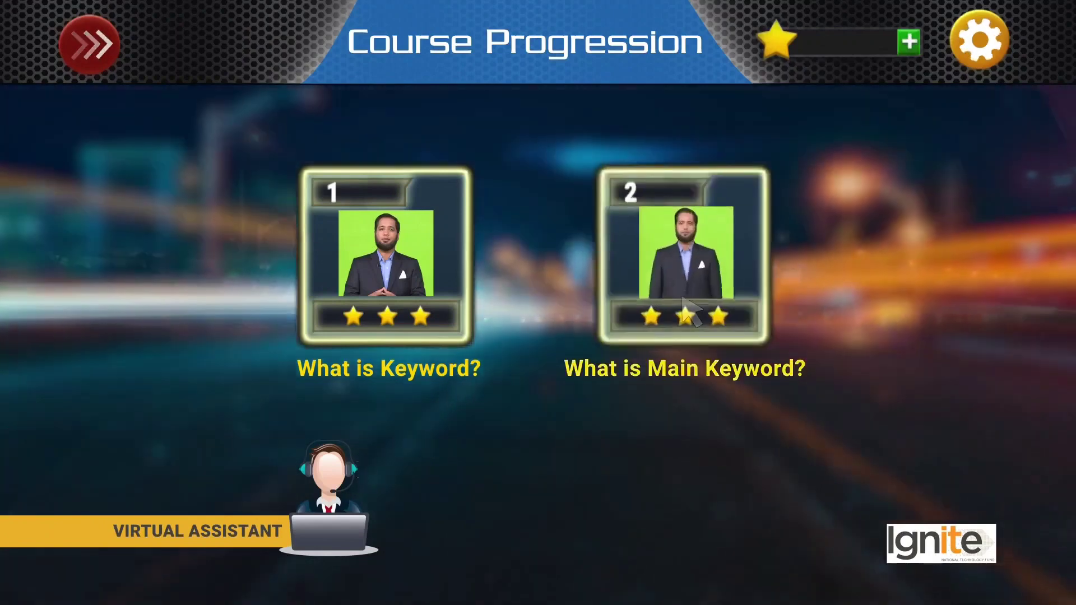
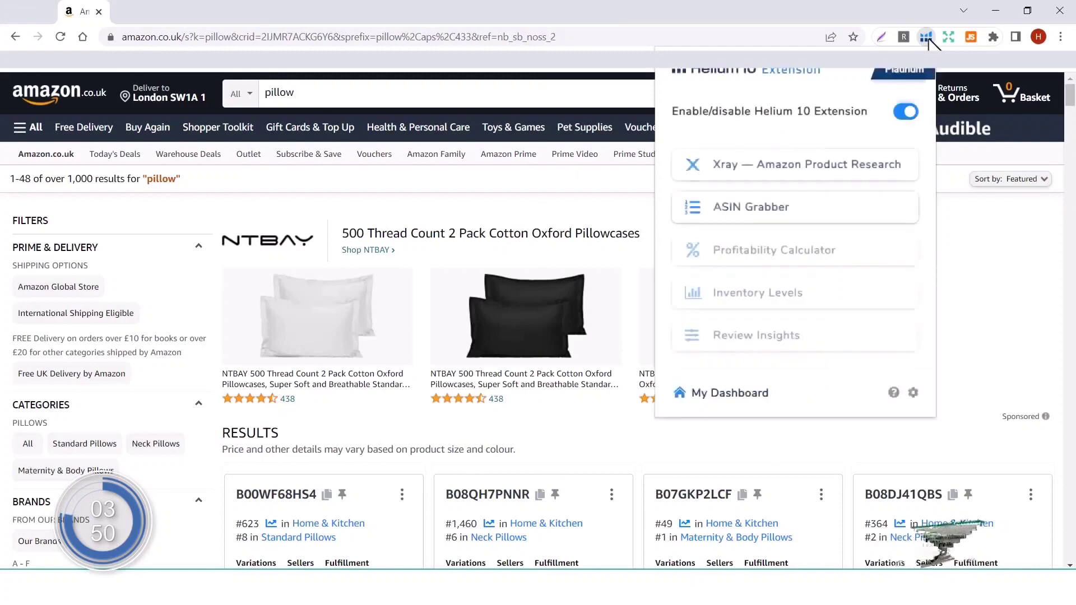
Step: Open the Helium 10 dashboard in a new tab from the extension icon's My Dashboard option
{"action": "left_click", "coordinate": [726, 401]}
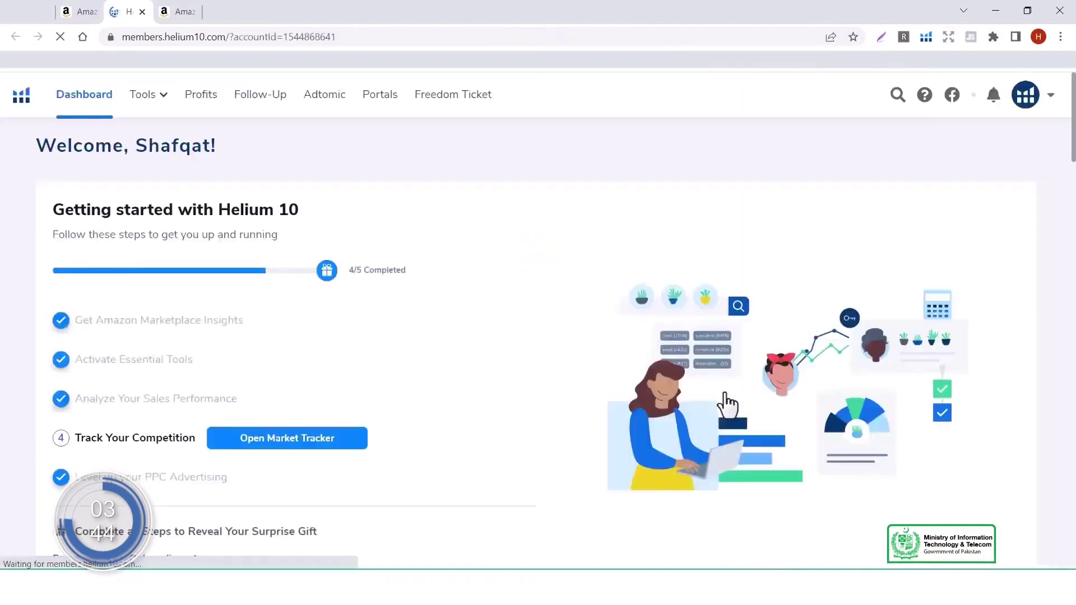
Step: Open the Magnet keyword research tool from the dashboard's tool cards
{"action": "scroll", "coordinate": [710, 451], "scroll_direction": "down", "scroll_amount": 15}
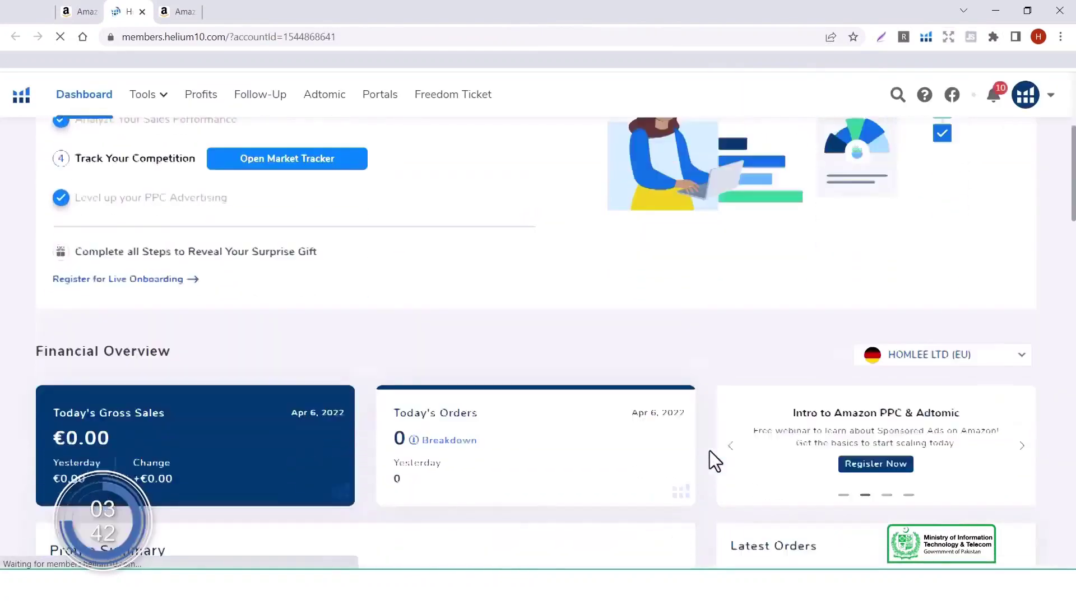
{"action": "scroll", "coordinate": [709, 451], "scroll_direction": "down", "scroll_amount": 4}
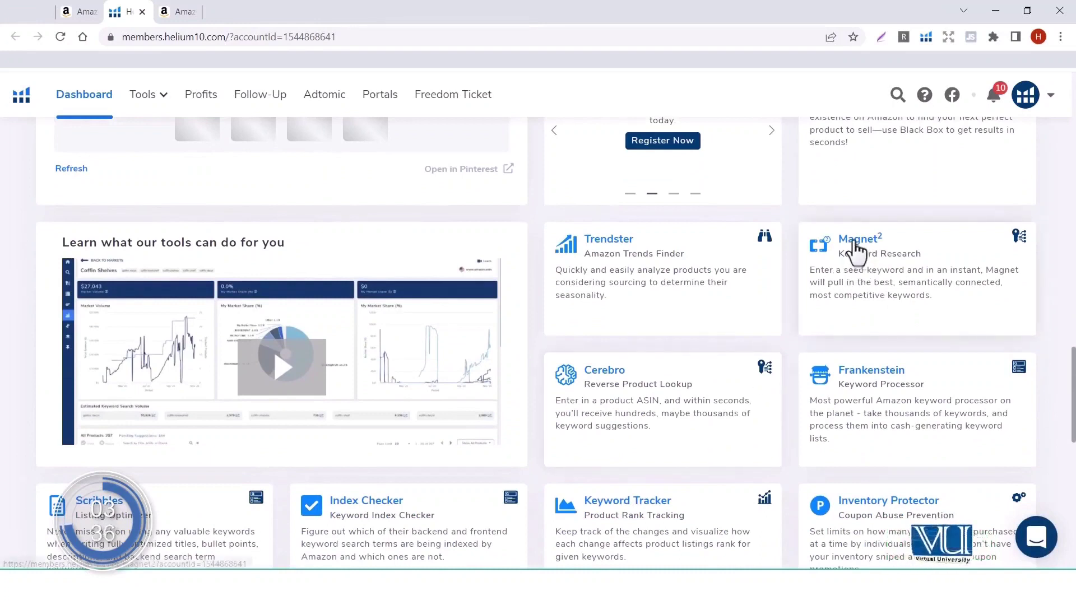
{"action": "left_click", "coordinate": [858, 247]}
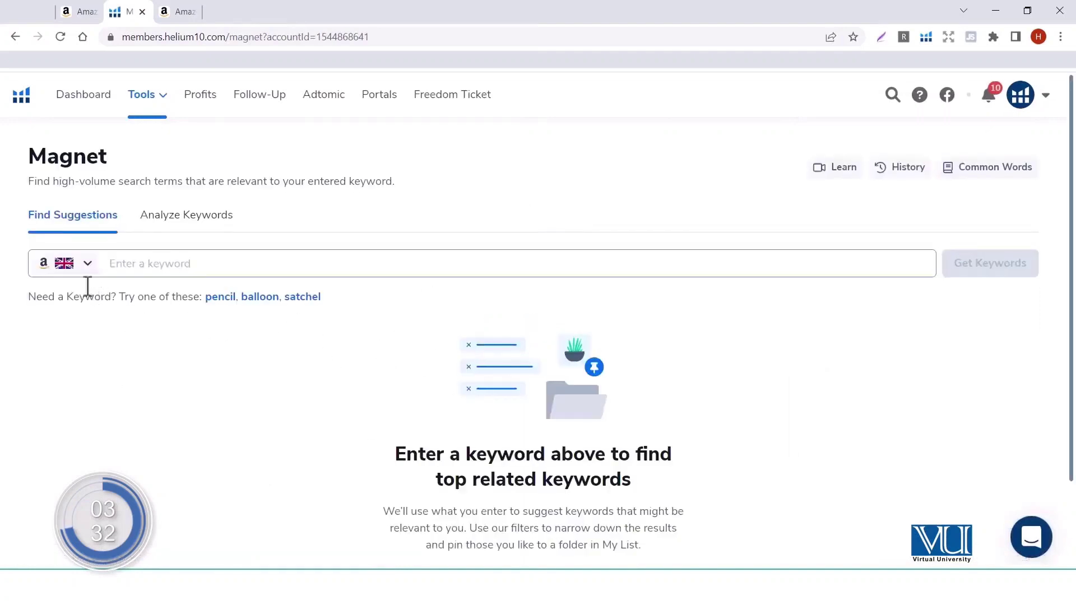
Step: Run a new Magnet search for the seed keyword 'pillows 2 pack' on the UK marketplace
{"action": "left_click", "coordinate": [169, 263]}
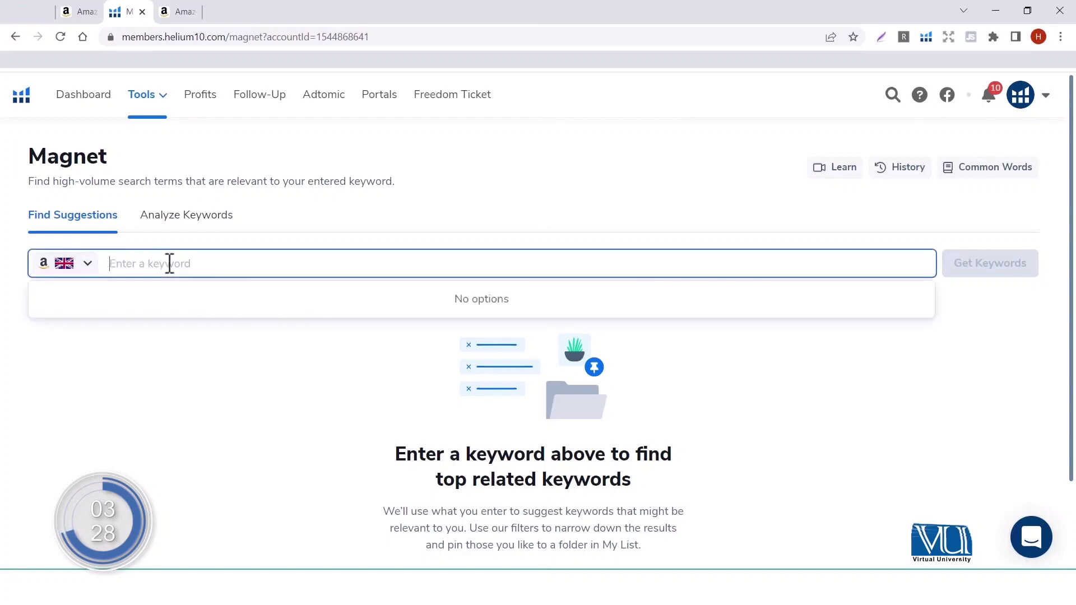
{"action": "type", "text": "pill"}
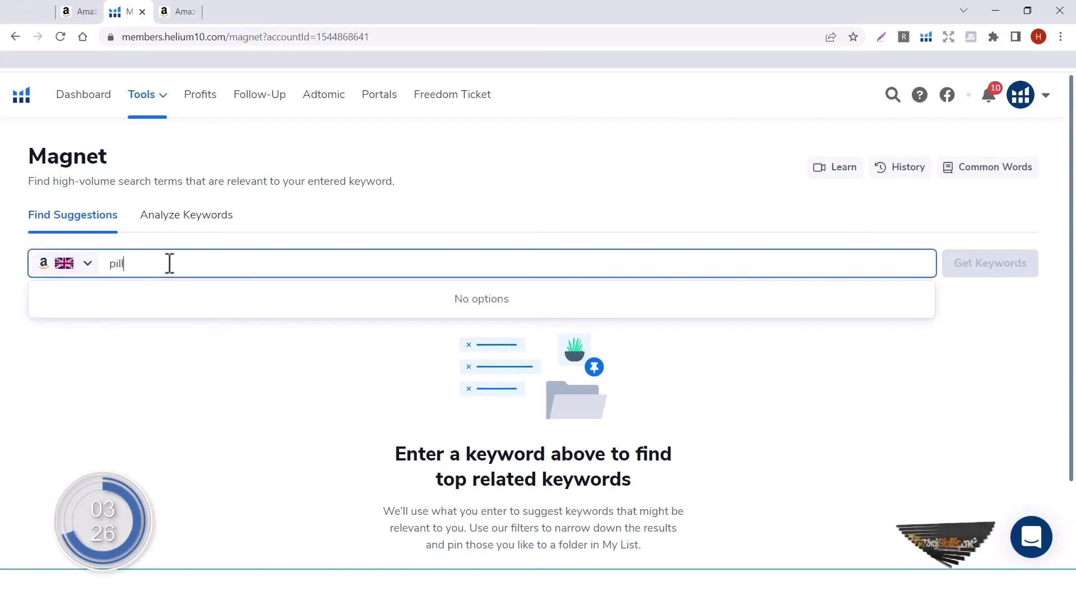
{"action": "type", "text": "ows"}
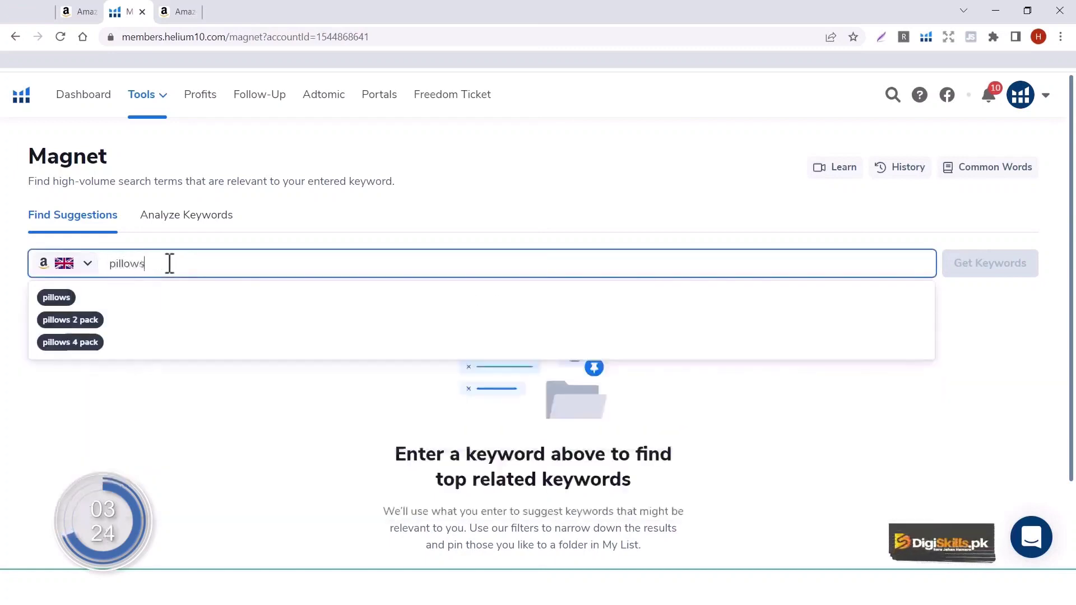
{"action": "type", "text": " 2 pack"}
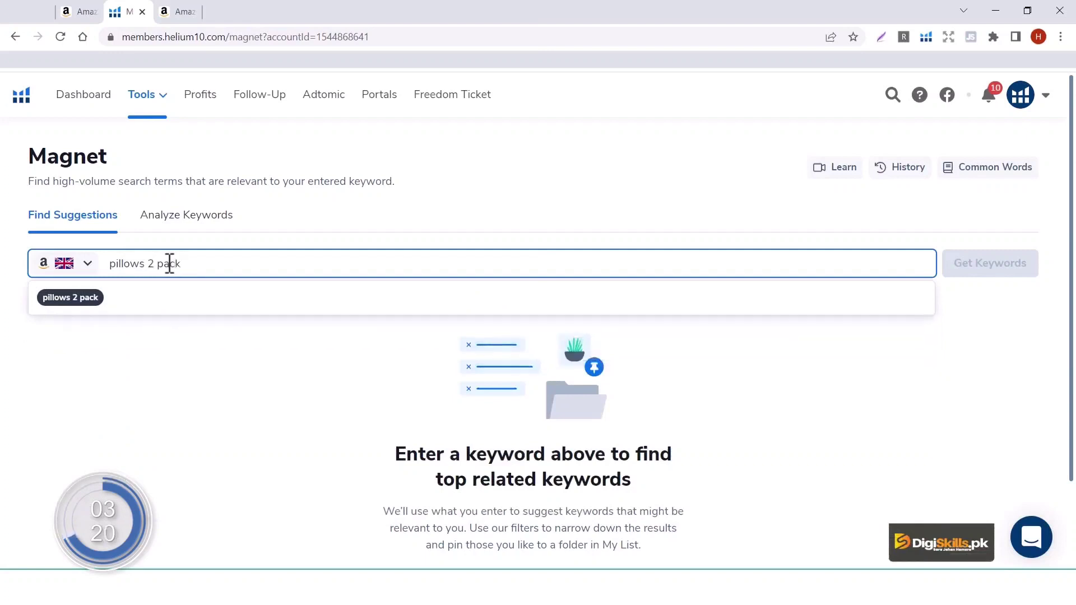
{"action": "key", "text": "Return"}
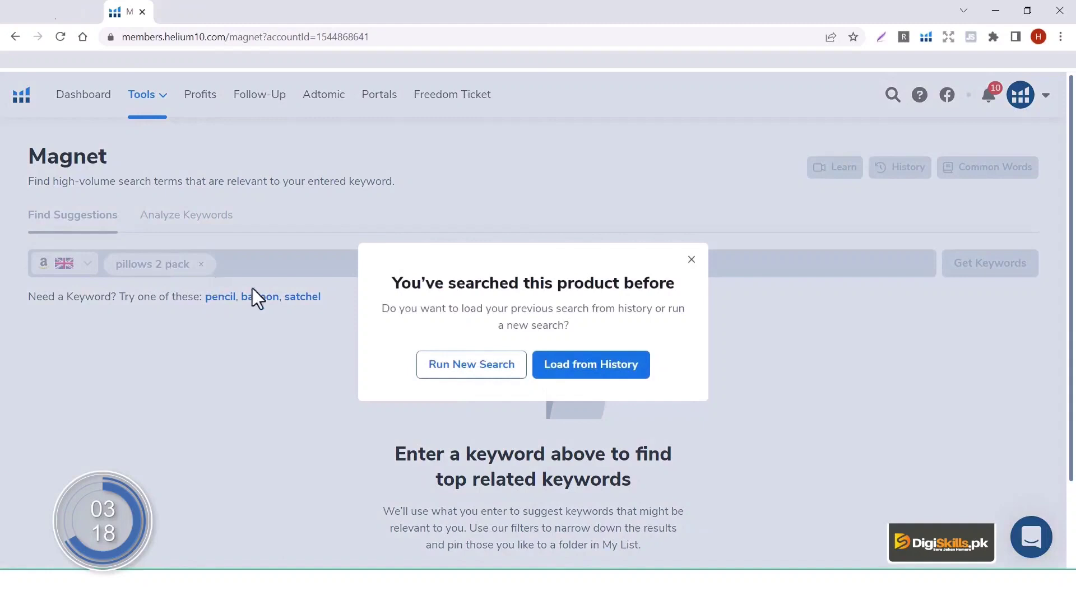
{"action": "left_click", "coordinate": [455, 366]}
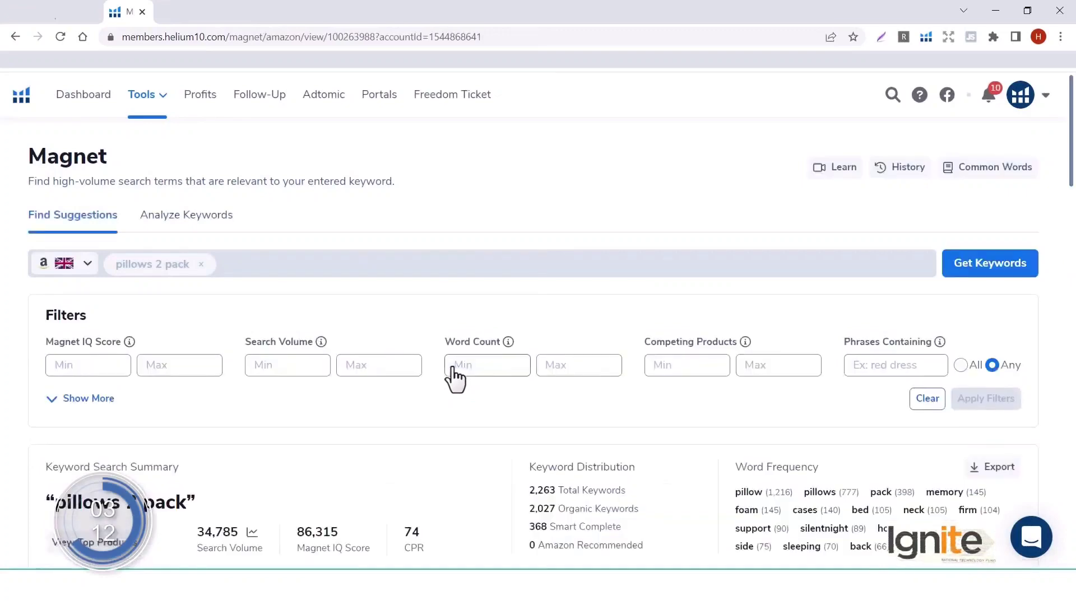
Step: Sort the pillows 2 pack keywords by search volume descending, putting pillows (64,351) on top
{"action": "scroll", "coordinate": [455, 379], "scroll_direction": "down", "scroll_amount": 5}
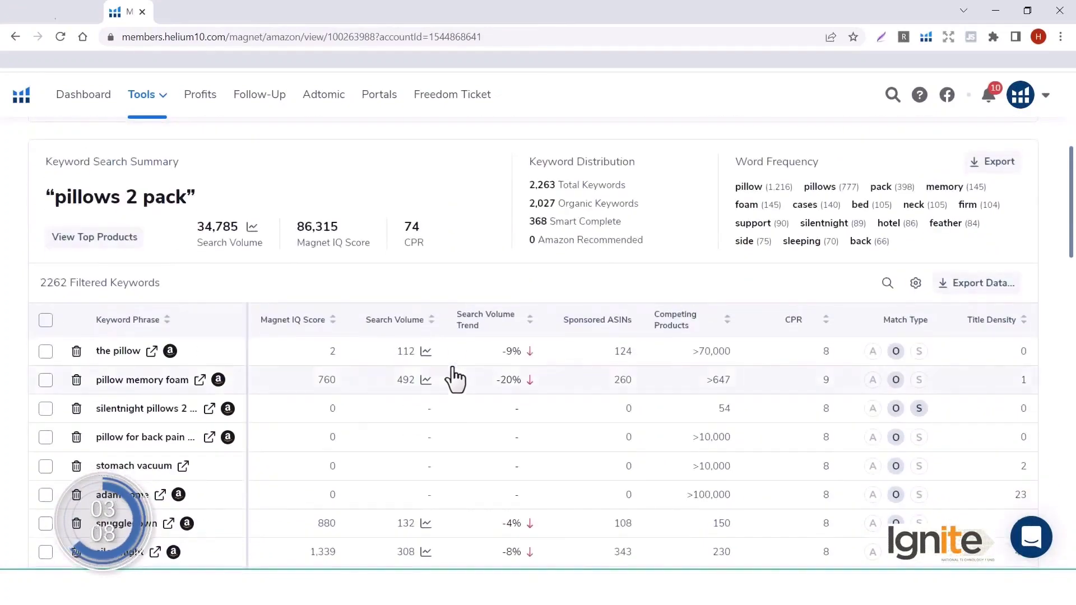
{"action": "scroll", "coordinate": [454, 378], "scroll_direction": "down", "scroll_amount": 1}
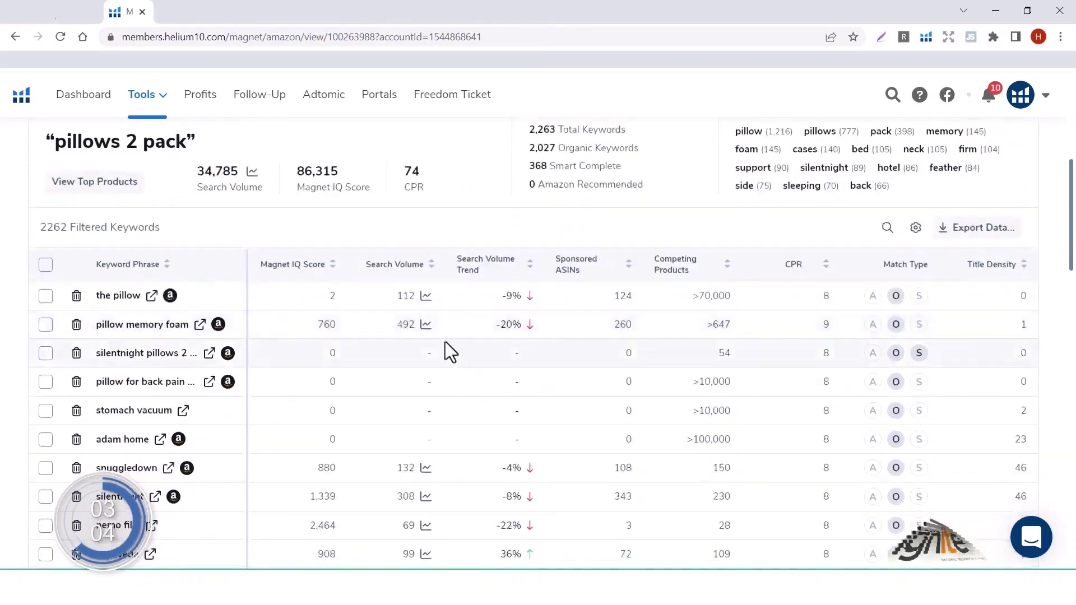
{"action": "left_click", "coordinate": [424, 265]}
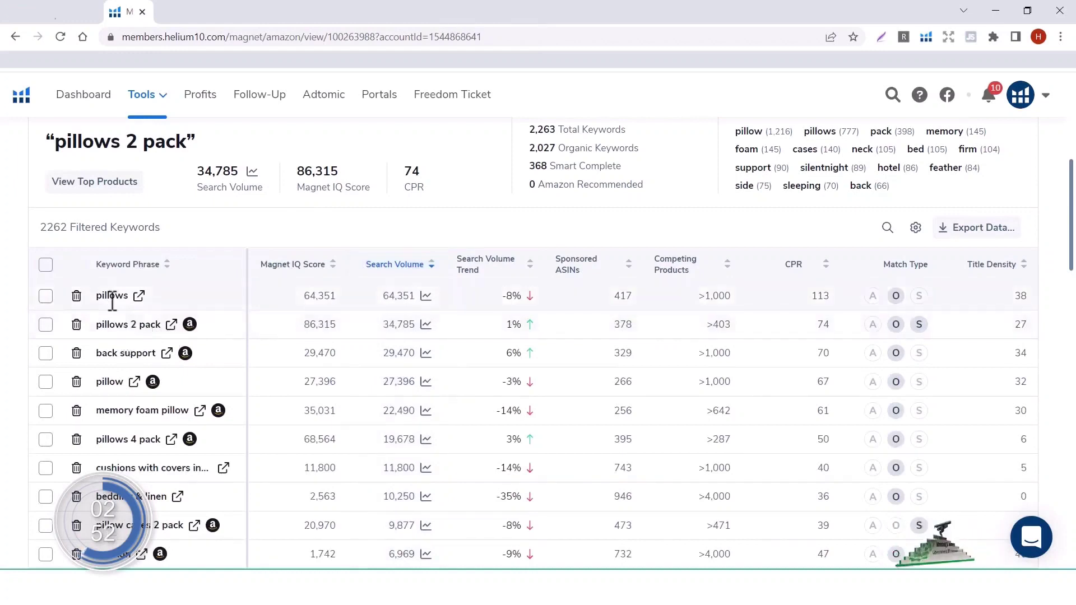
Step: Browse the Amazon search results for pillows, then return to the Magnet keyword table
{"action": "left_click", "coordinate": [139, 296]}
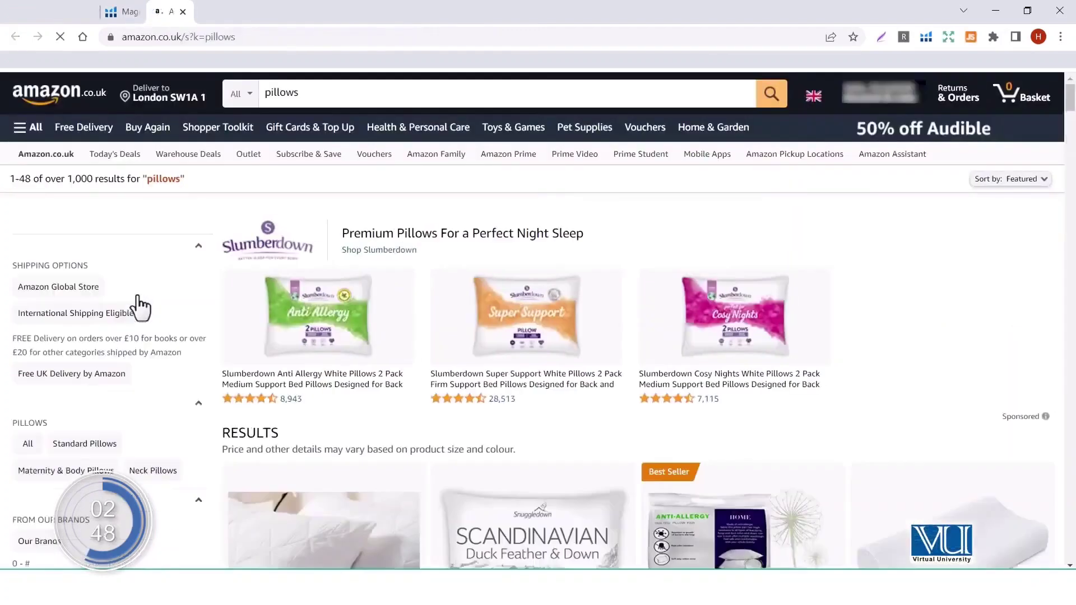
{"action": "scroll", "coordinate": [507, 429], "scroll_direction": "down", "scroll_amount": 20}
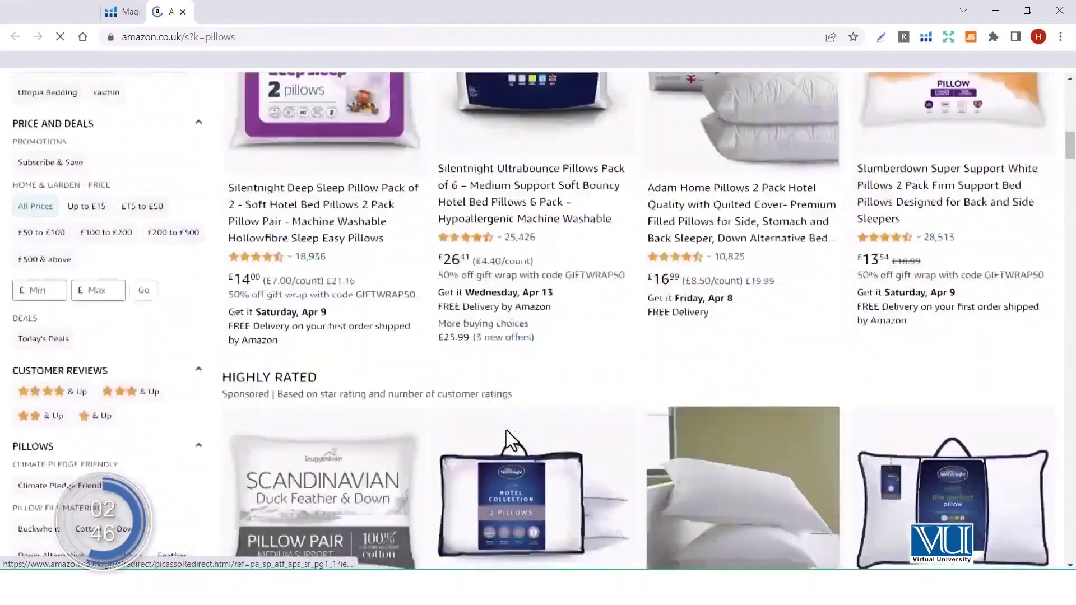
{"action": "scroll", "coordinate": [505, 429], "scroll_direction": "down", "scroll_amount": 15}
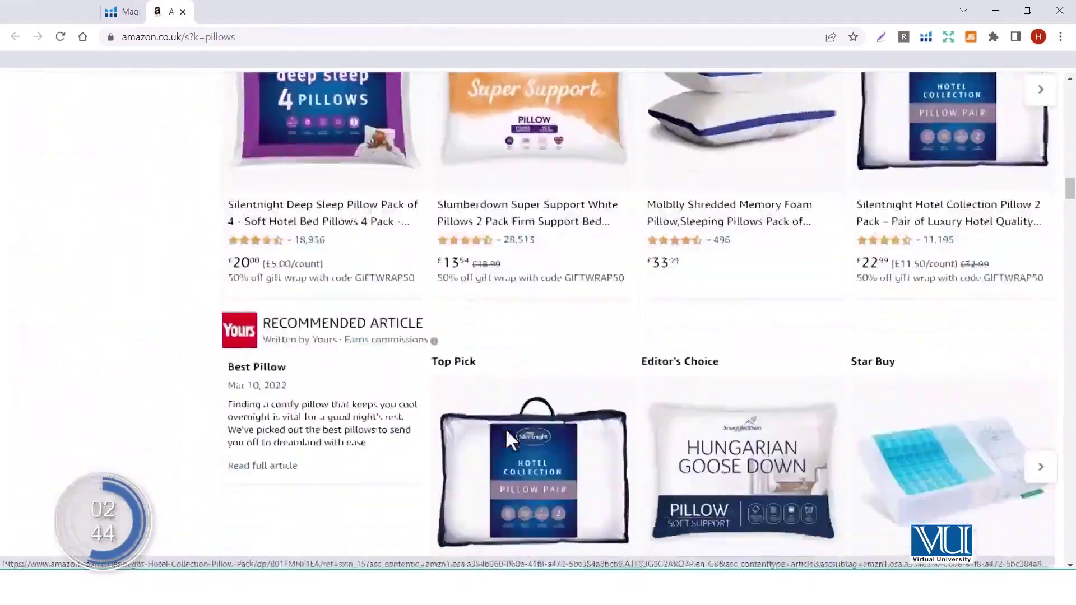
{"action": "scroll", "coordinate": [505, 432], "scroll_direction": "down", "scroll_amount": 20}
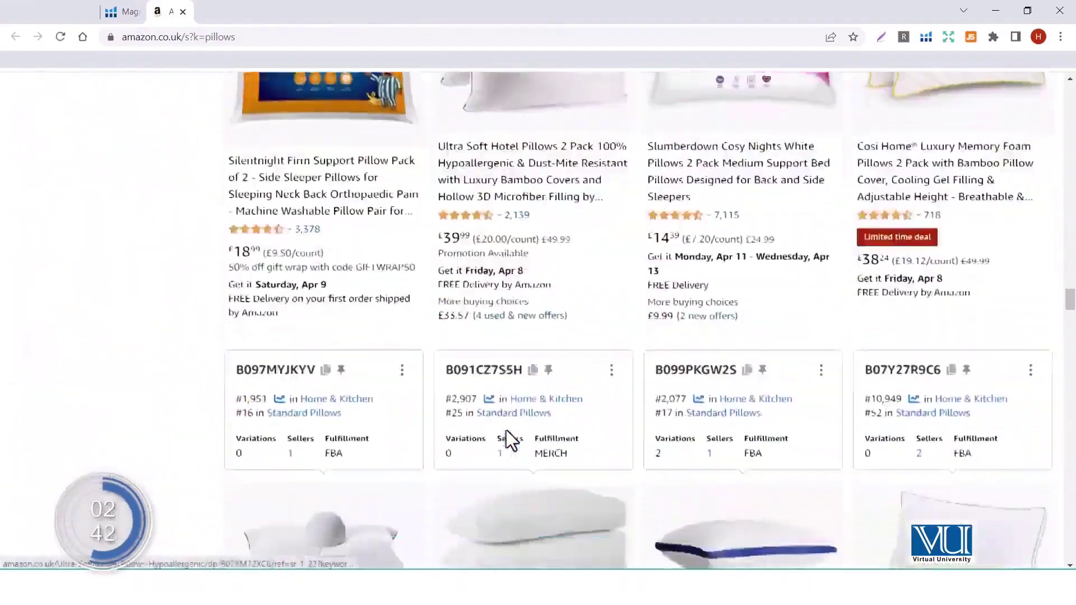
{"action": "scroll", "coordinate": [506, 430], "scroll_direction": "down", "scroll_amount": 15}
{"action": "scroll", "coordinate": [506, 430], "scroll_direction": "up", "scroll_amount": 20}
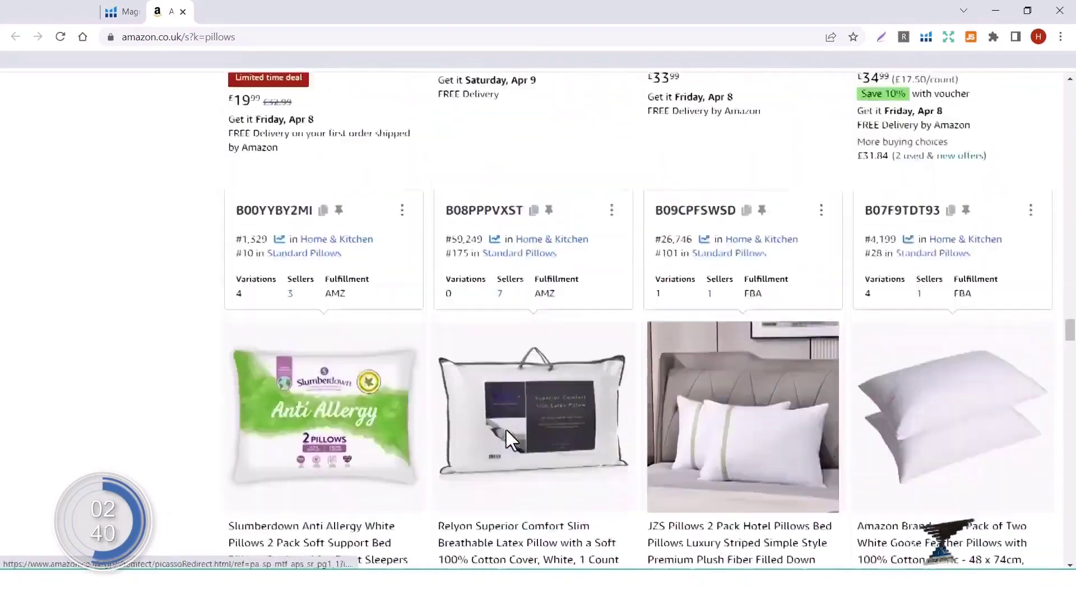
{"action": "scroll", "coordinate": [506, 430], "scroll_direction": "down", "scroll_amount": 5}
{"action": "scroll", "coordinate": [506, 429], "scroll_direction": "up", "scroll_amount": 20}
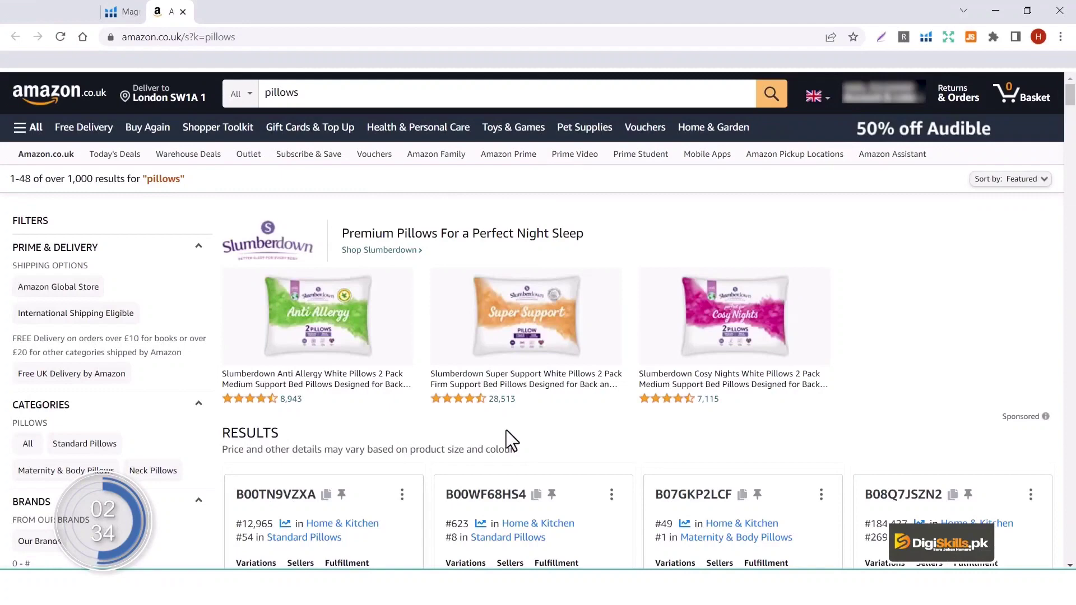
{"action": "left_click", "coordinate": [125, 12]}
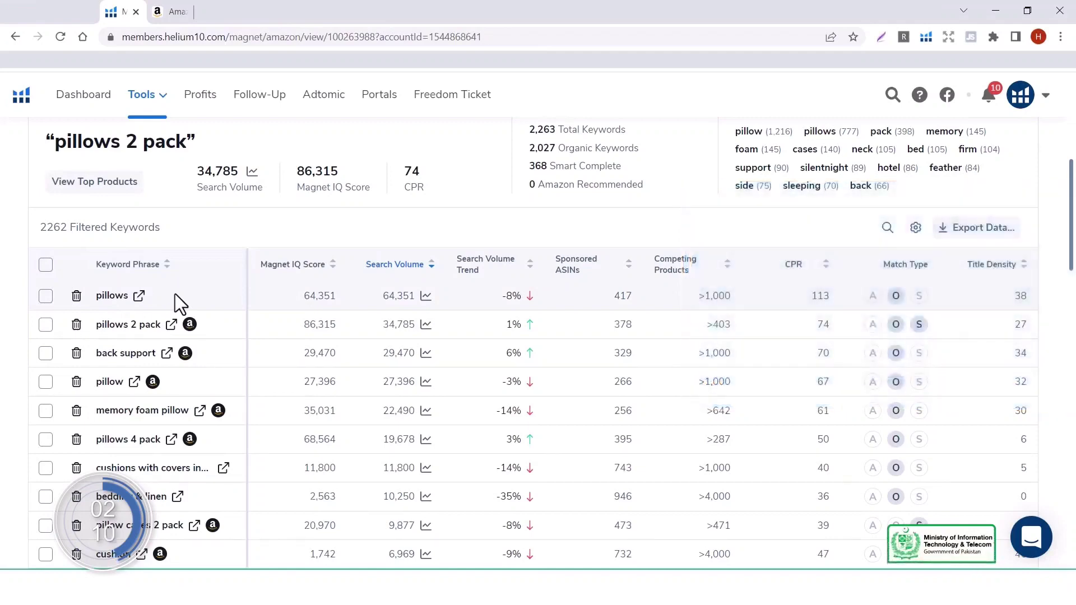
{"action": "scroll", "coordinate": [175, 293], "scroll_direction": "up", "scroll_amount": 6}
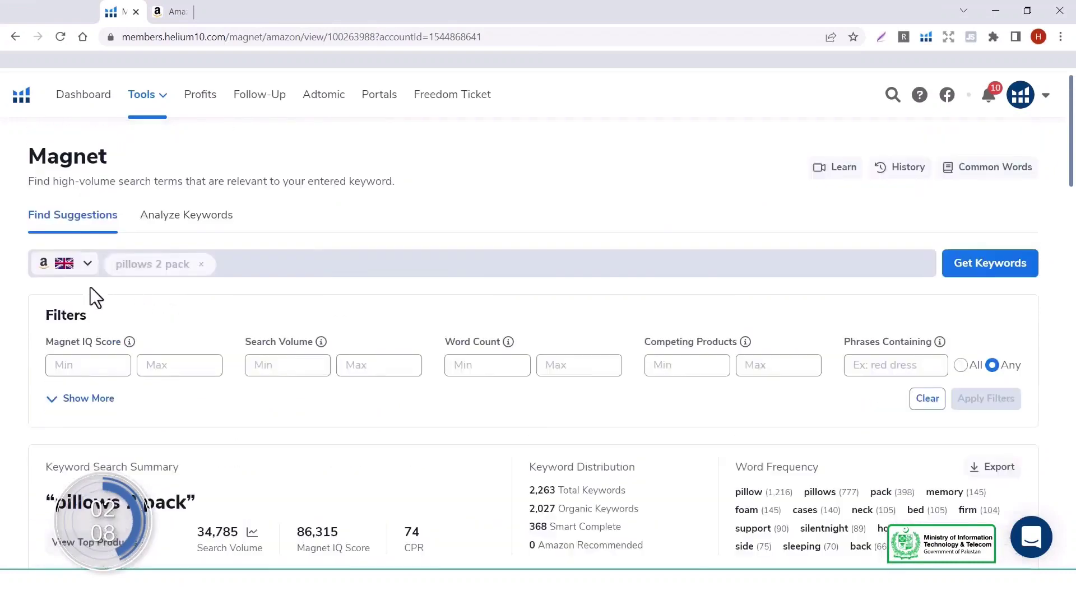
{"action": "left_click", "coordinate": [77, 263]}
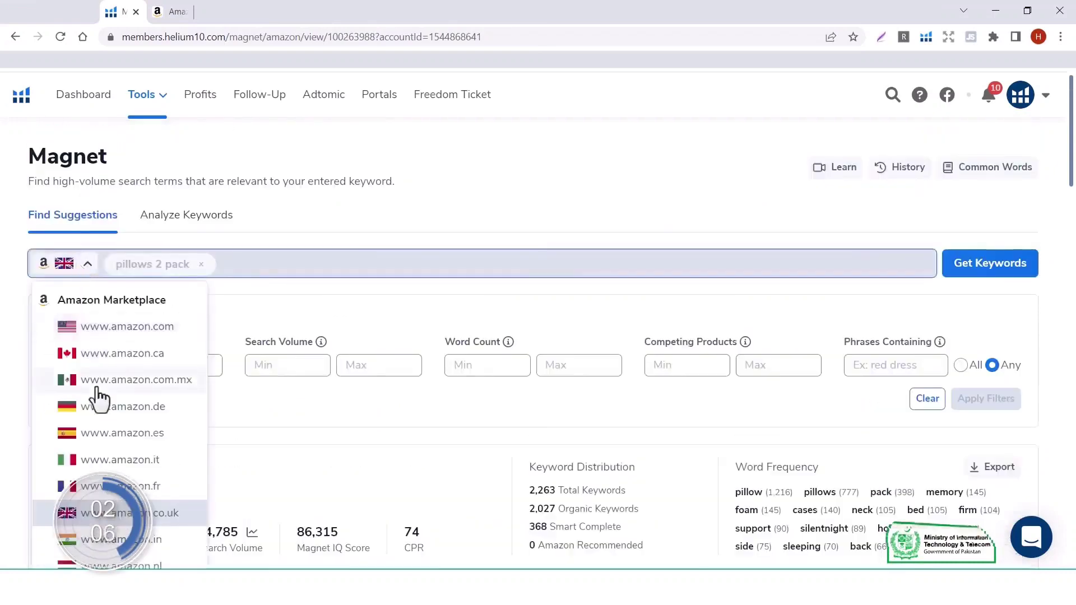
{"action": "left_click", "coordinate": [151, 327]}
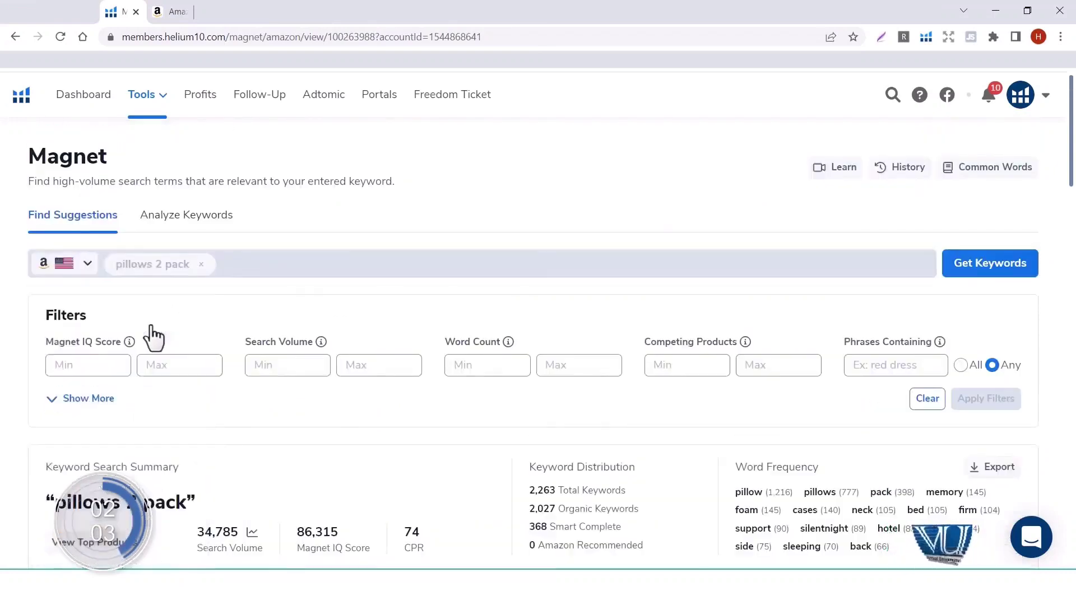
Step: Replace the 'pillows 2 pack' seed keyword with 'v pillow' and submit the search
{"action": "left_click", "coordinate": [203, 266]}
{"action": "left_click", "coordinate": [190, 264]}
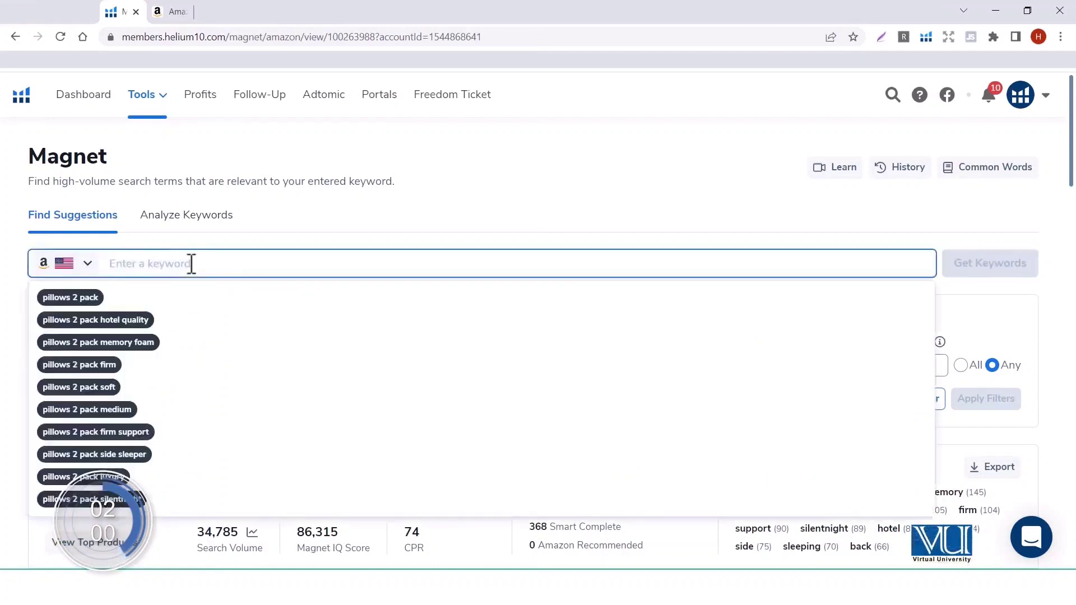
{"action": "type", "text": "v"}
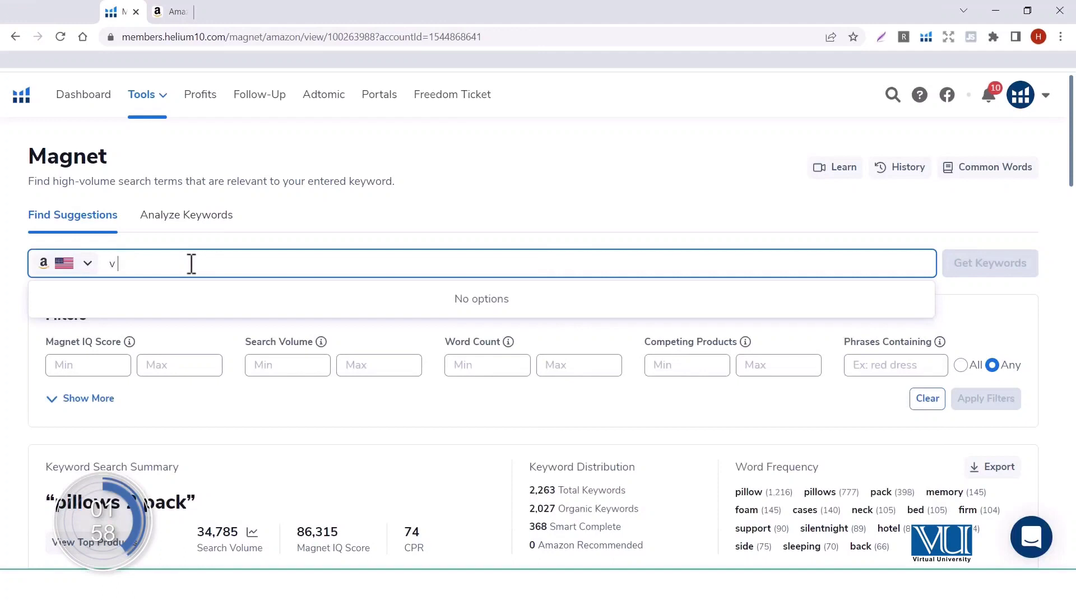
{"action": "type", "text": " pillow"}
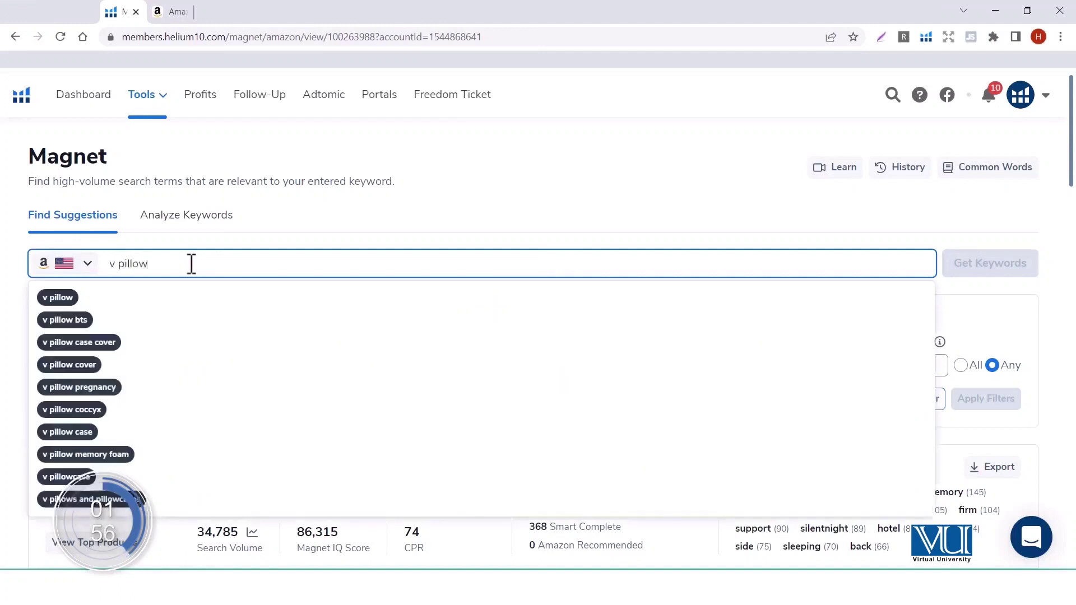
{"action": "key", "text": "Return"}
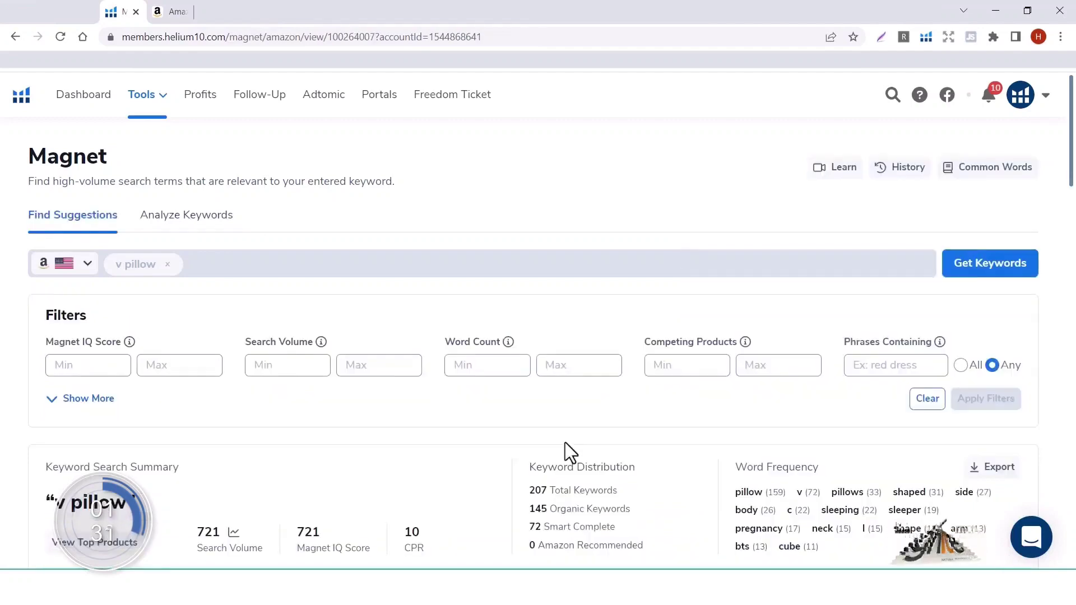
Step: Sort the v pillow keyword results by search volume, highest first
{"action": "scroll", "coordinate": [565, 443], "scroll_direction": "down", "scroll_amount": 2}
{"action": "scroll", "coordinate": [564, 442], "scroll_direction": "down", "scroll_amount": 3}
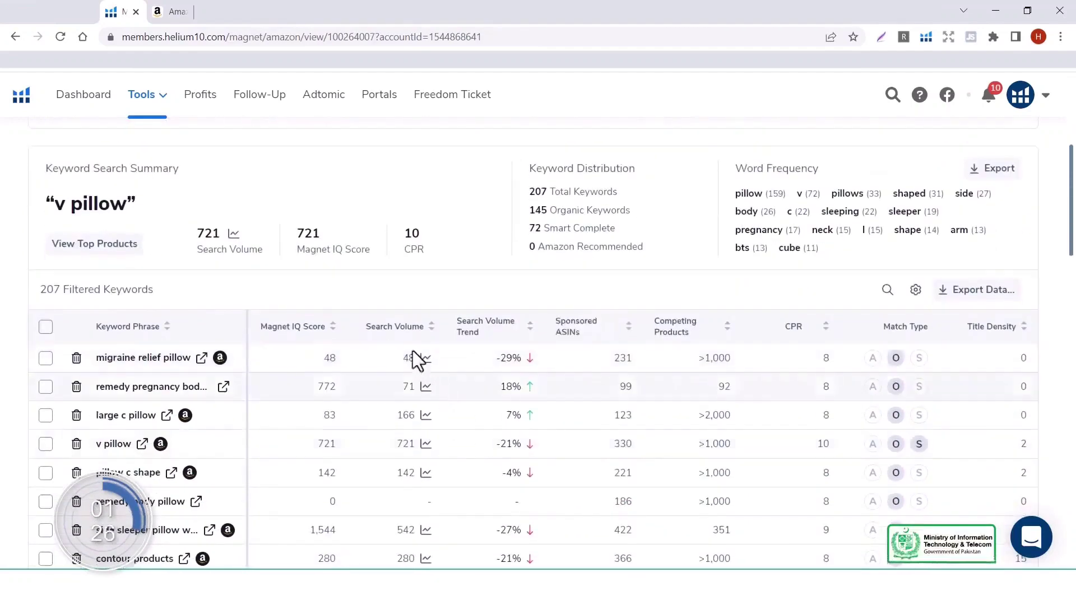
{"action": "left_click", "coordinate": [409, 330]}
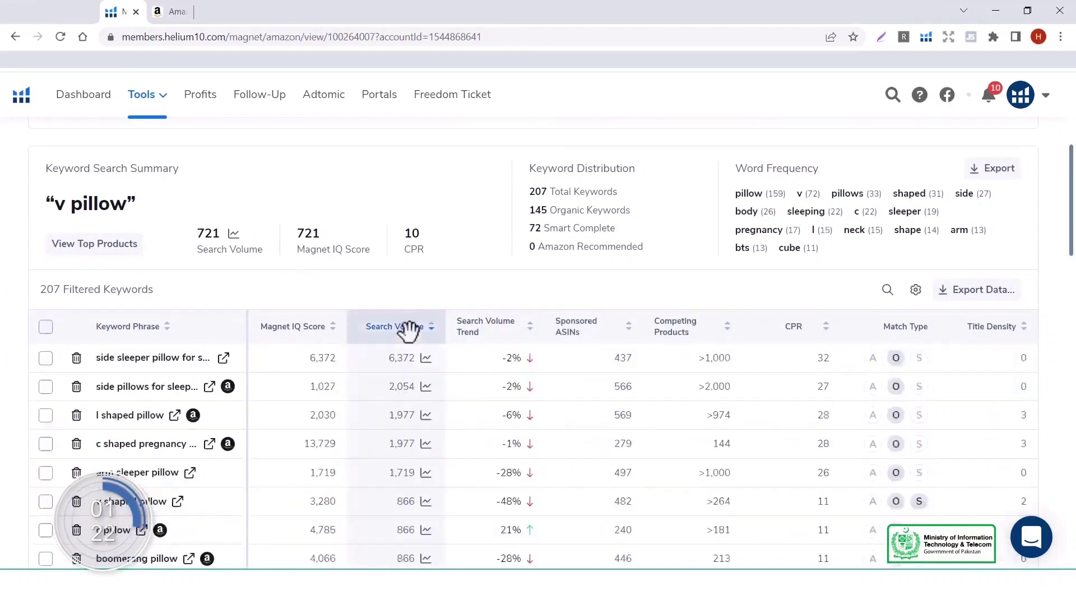
{"action": "scroll", "coordinate": [409, 330], "scroll_direction": "down", "scroll_amount": 2}
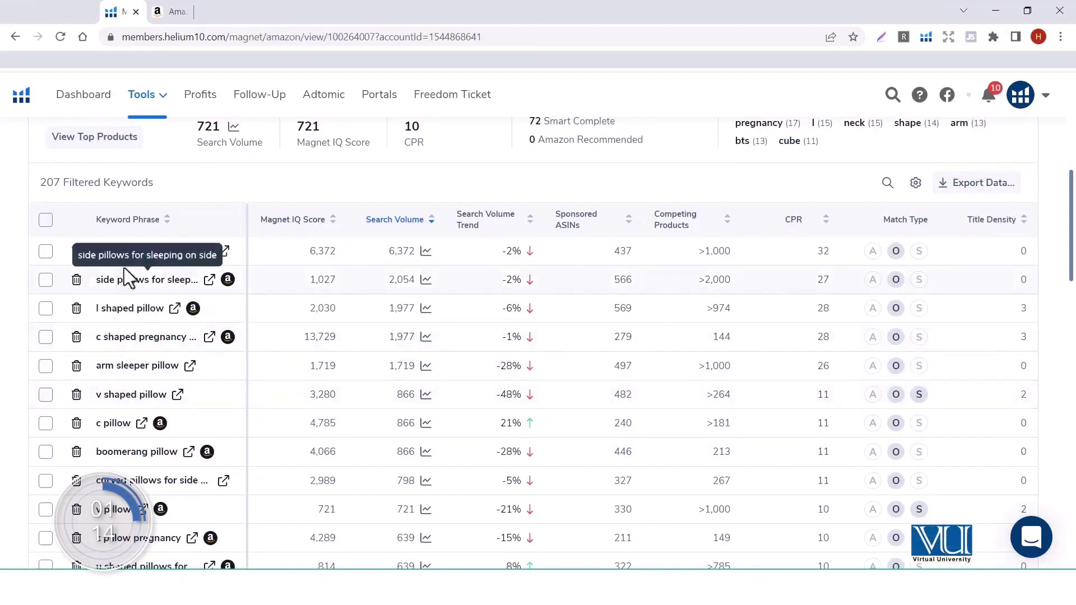
{"action": "scroll", "coordinate": [201, 361], "scroll_direction": "down", "scroll_amount": 1}
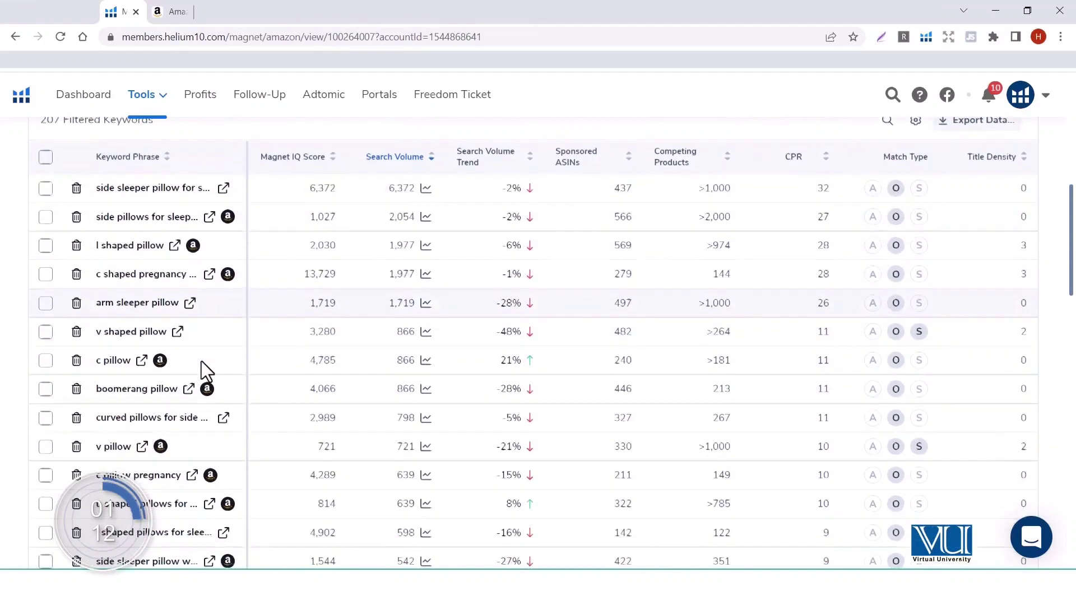
{"action": "scroll", "coordinate": [201, 361], "scroll_direction": "down", "scroll_amount": 2}
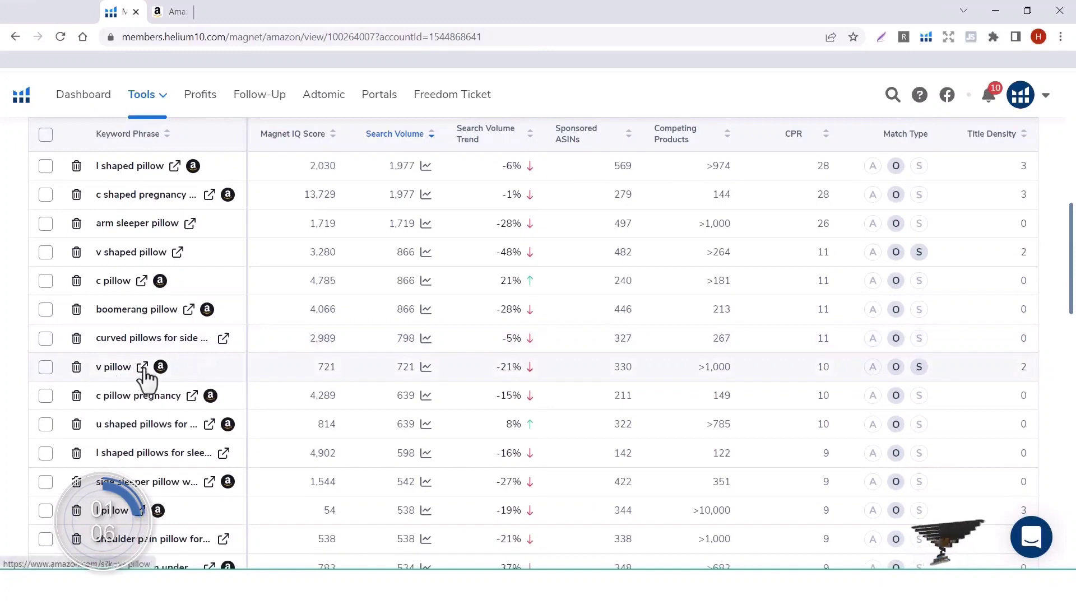
Step: Open the Amazon search for 'v pillow' in a new tab
{"action": "left_click", "coordinate": [142, 280]}
{"action": "scroll", "coordinate": [292, 312], "scroll_direction": "down", "scroll_amount": 2}
{"action": "scroll", "coordinate": [291, 311], "scroll_direction": "up", "scroll_amount": 10}
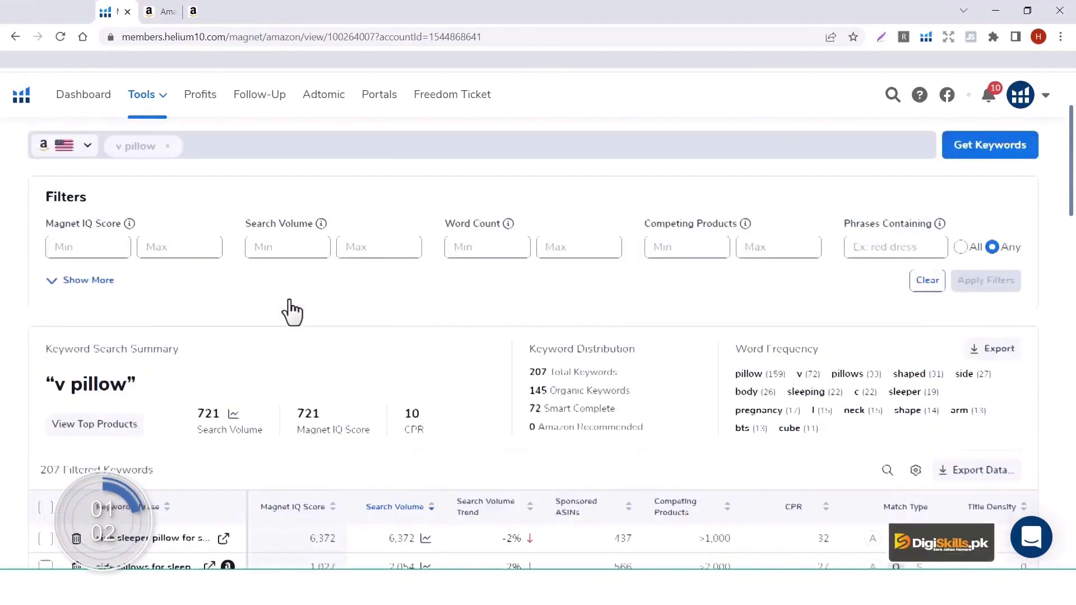